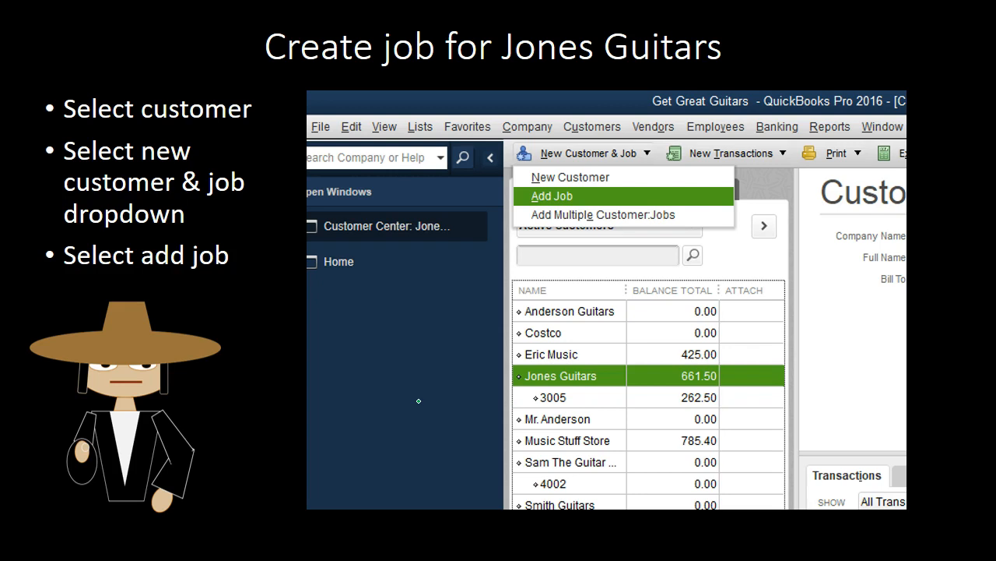
pyautogui.press('Right')
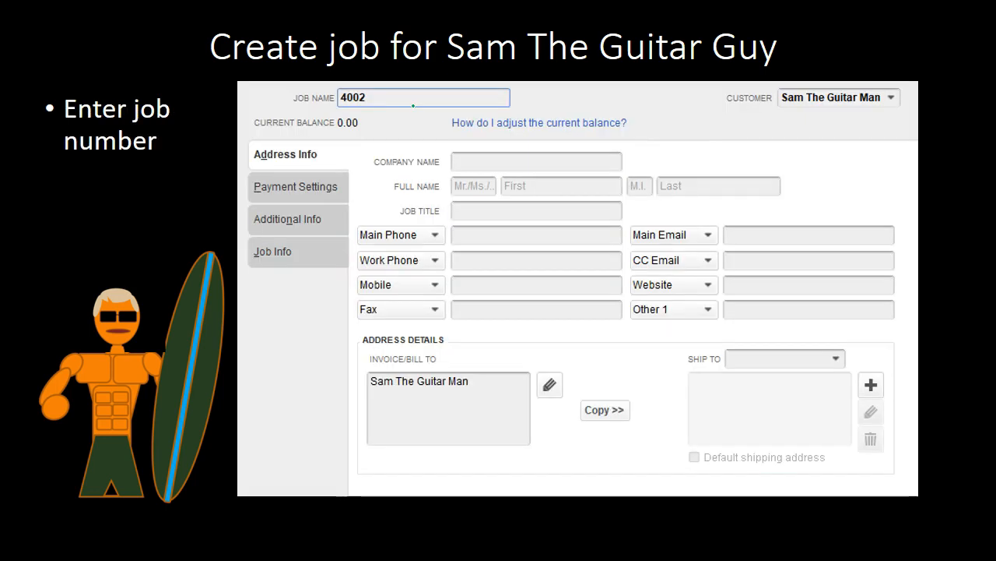
pyautogui.press('Right')
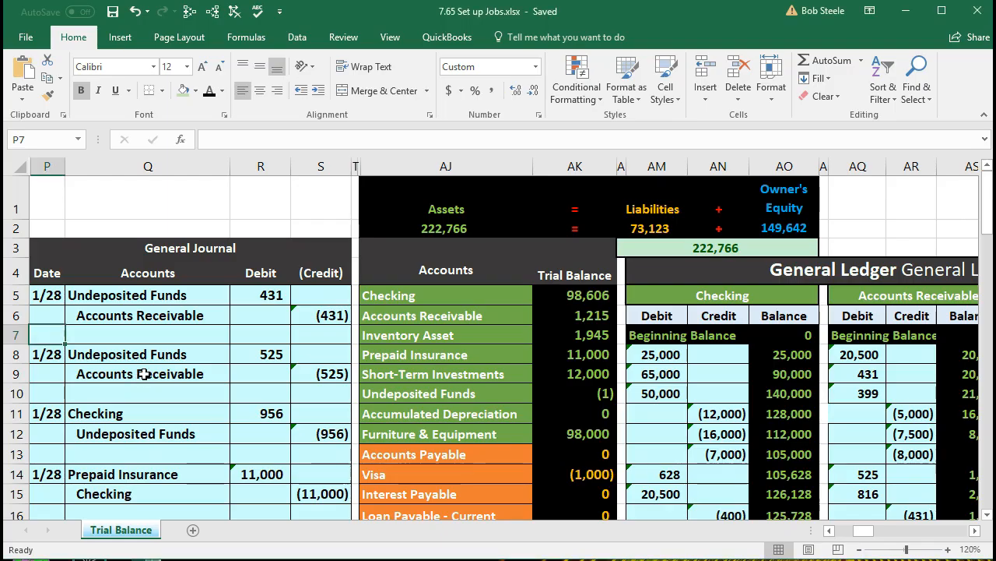
# Step: Examine the second Accounts Receivable journal credit, the account's trial balance amount in AK6 and its general ledger columns
pyautogui.click(144, 373)
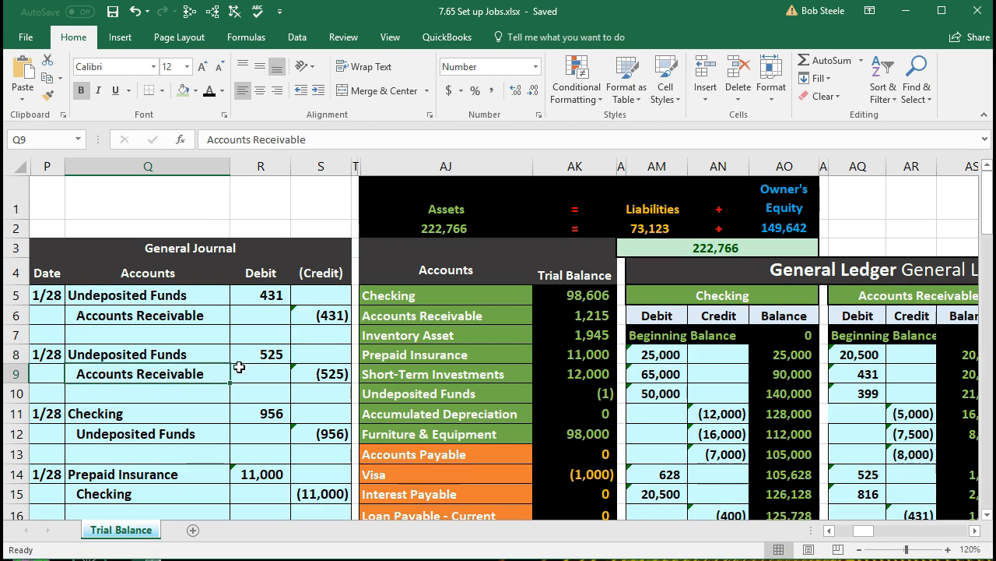
pyautogui.click(548, 316)
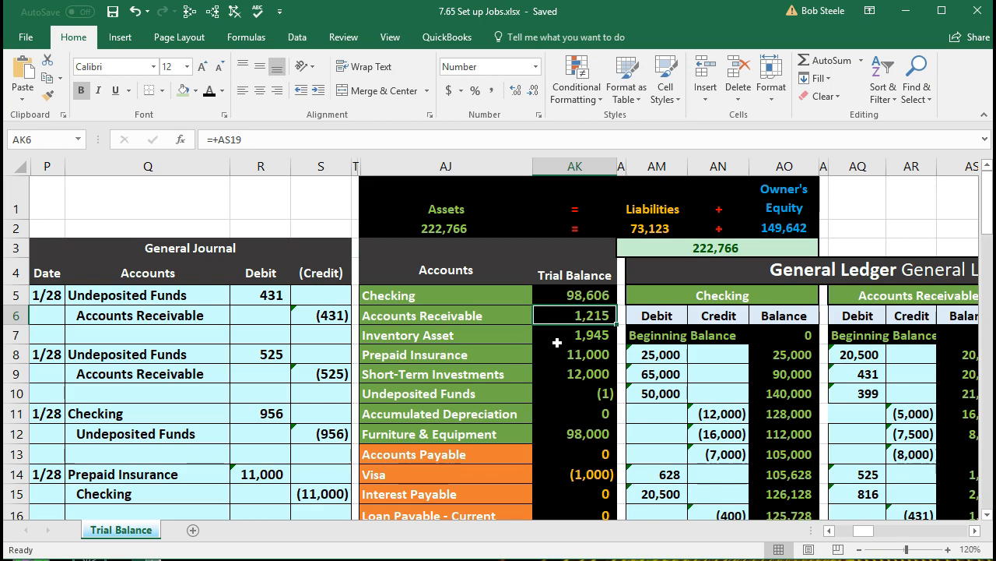
pyautogui.press('Right')
pyautogui.press('Right')
pyautogui.press('Right')
pyautogui.press('Right')
pyautogui.press('Right')
pyautogui.press('Right')
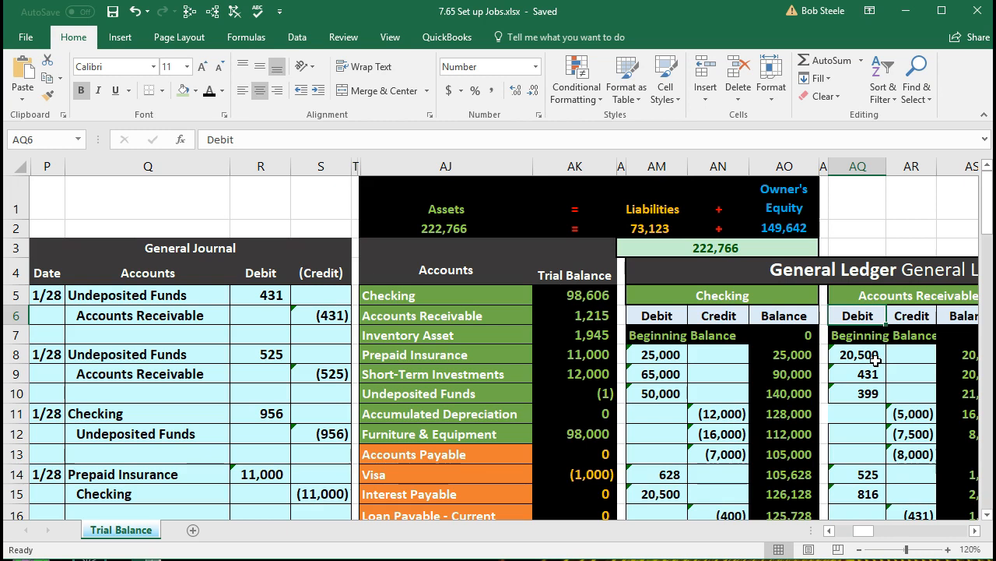
# Step: Trace Accounts Receivable from the trial balance in AK6 across row 6 to the Accounts Receivable Subsidiary Ledger By Customer
pyautogui.click(560, 316)
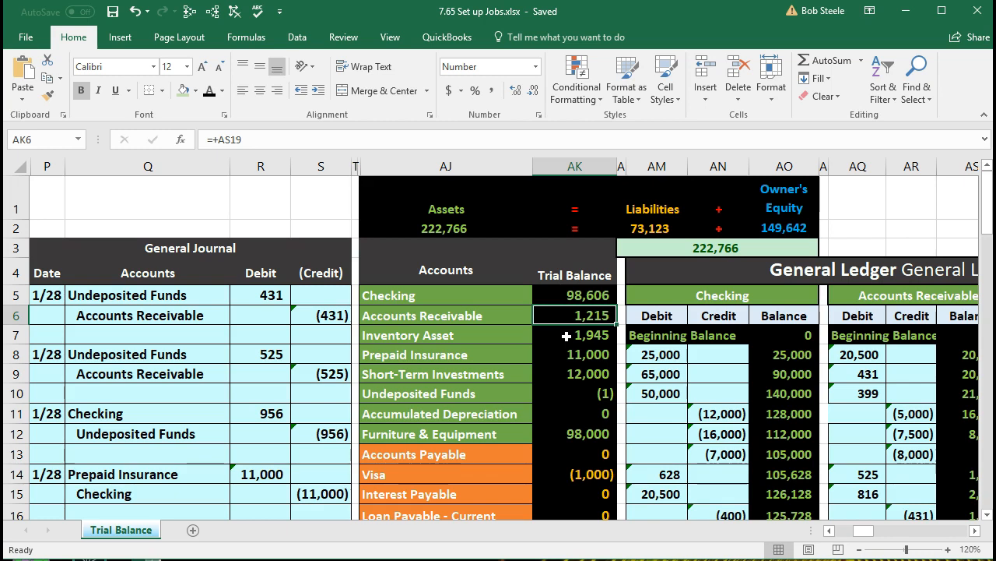
pyautogui.press('Right')
pyautogui.press('Right')
pyautogui.press('Right')
pyautogui.press('Right')
pyautogui.press('Right')
pyautogui.press('Right')
pyautogui.press('Right')
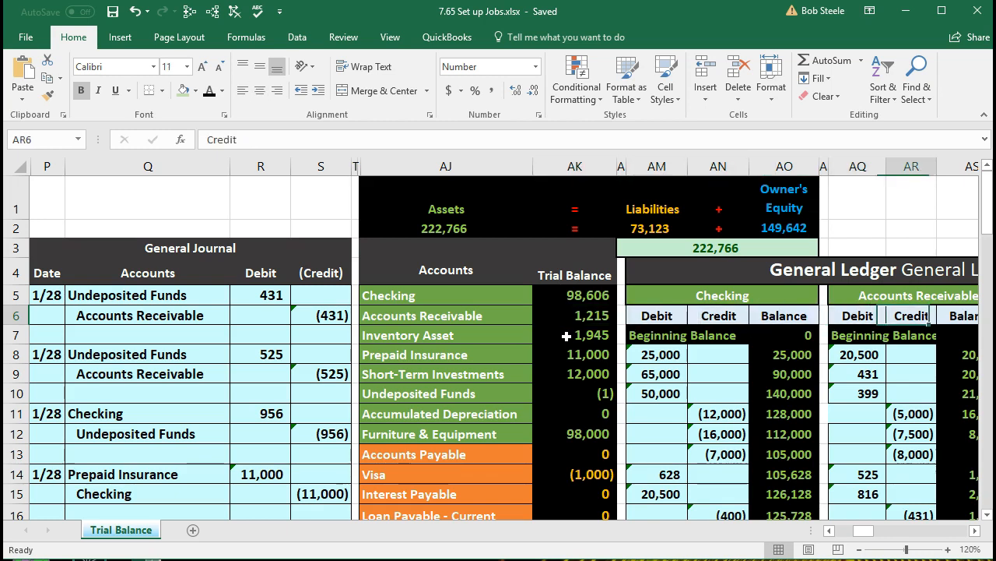
pyautogui.press('Right')
pyautogui.press('Right')
pyautogui.press('Right')
pyautogui.press('Right')
pyautogui.press('Right')
pyautogui.press('Right')
pyautogui.press('Right')
pyautogui.press('Right')
pyautogui.press('Right')
pyautogui.press('Right')
pyautogui.press('Right')
pyautogui.press('Right')
pyautogui.press('Right')
pyautogui.press('Right')
pyautogui.press('Right')
pyautogui.press('Right')
pyautogui.press('Right')
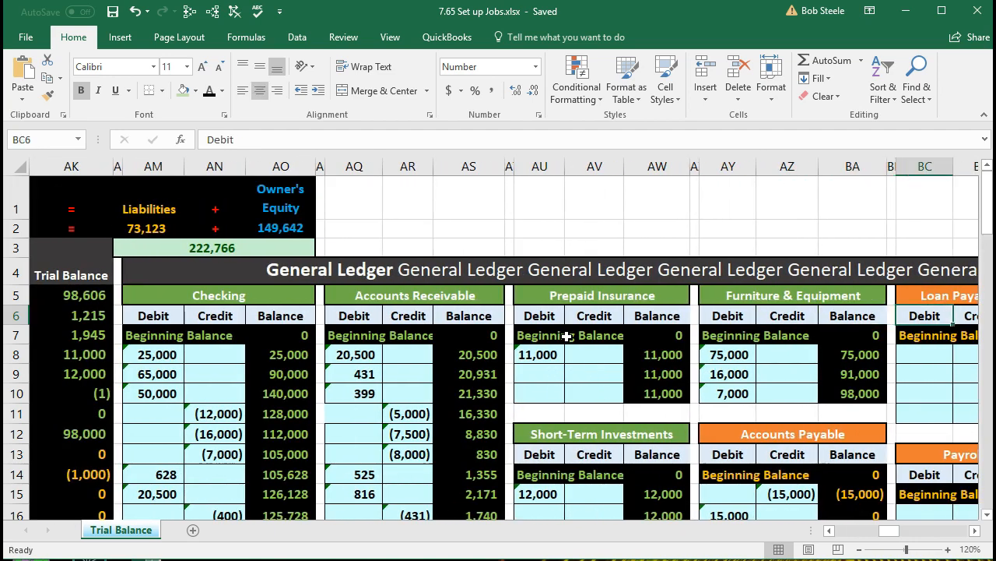
pyautogui.press('Right')
pyautogui.press('Right')
pyautogui.press('Right')
pyautogui.press('Right')
pyautogui.press('Right')
pyautogui.press('Right')
pyautogui.press('Right')
pyautogui.press('Right')
pyautogui.press('Right')
pyautogui.press('Right')
pyautogui.press('Right')
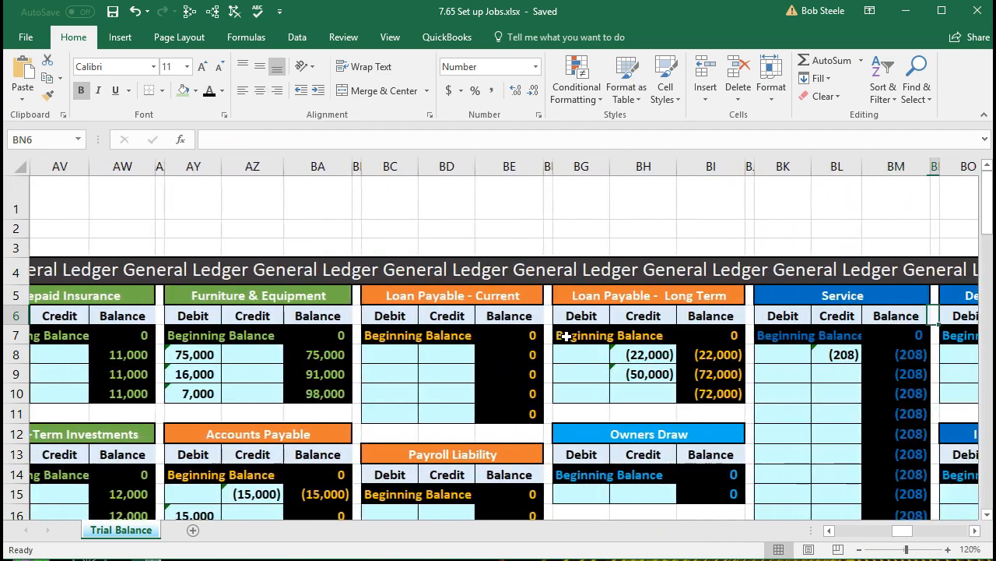
pyautogui.press('Right')
pyautogui.press('Right')
pyautogui.press('Right')
pyautogui.press('Right')
pyautogui.press('Right')
pyautogui.press('Right')
pyautogui.press('Right')
pyautogui.press('Right')
pyautogui.press('Right')
pyautogui.press('Right')
pyautogui.press('Right')
pyautogui.press('Right')
pyautogui.press('Right')
pyautogui.press('Right')
pyautogui.press('Right')
pyautogui.press('Right')
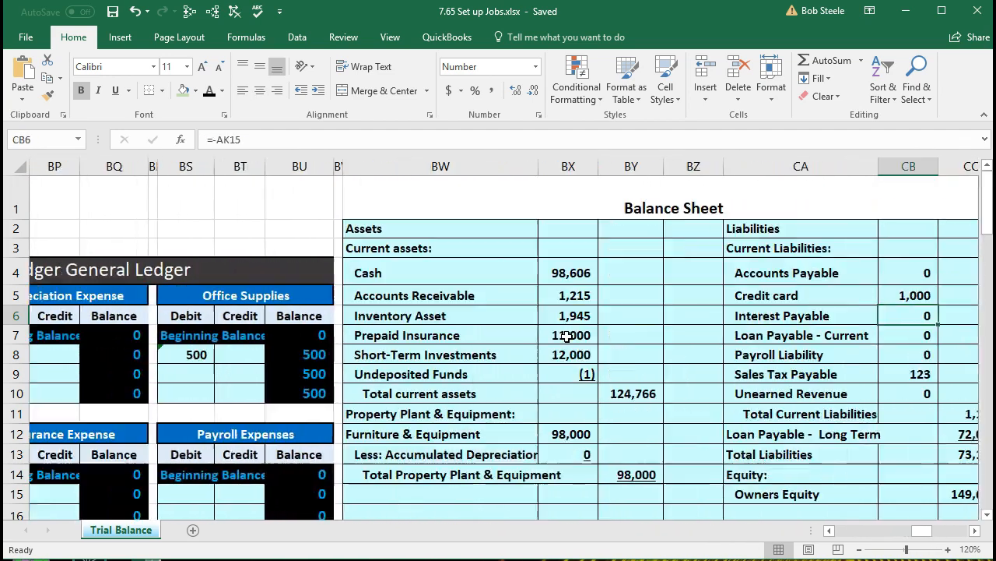
pyautogui.press('Right')
pyautogui.press('Right')
pyautogui.press('Right')
pyautogui.press('Right')
pyautogui.press('Right')
pyautogui.press('Right')
pyautogui.press('Right')
pyautogui.press('Right')
pyautogui.press('Right')
pyautogui.press('Right')
pyautogui.press('Right')
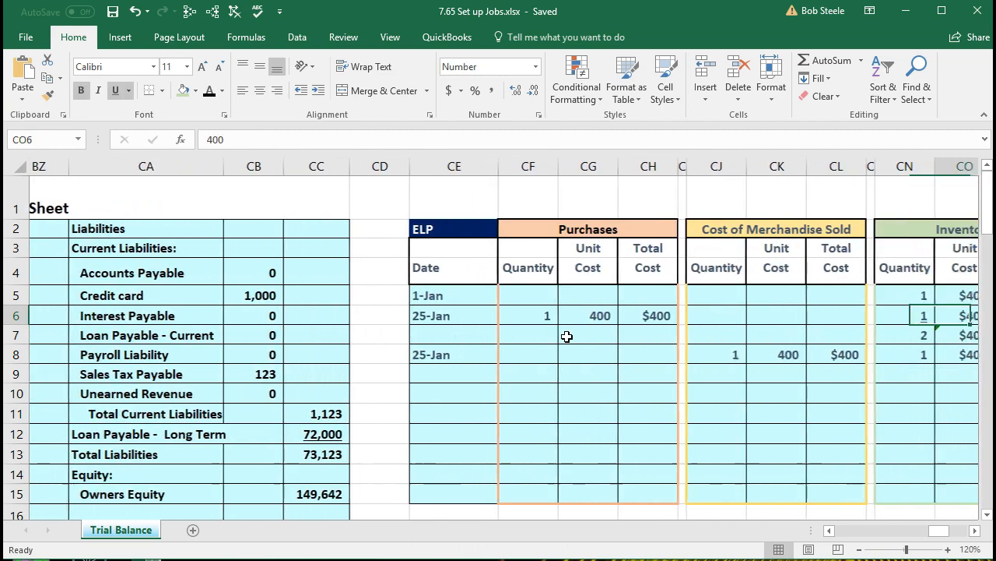
pyautogui.press('Right')
pyautogui.press('Right')
pyautogui.press('Right')
pyautogui.press('Right')
pyautogui.press('Right')
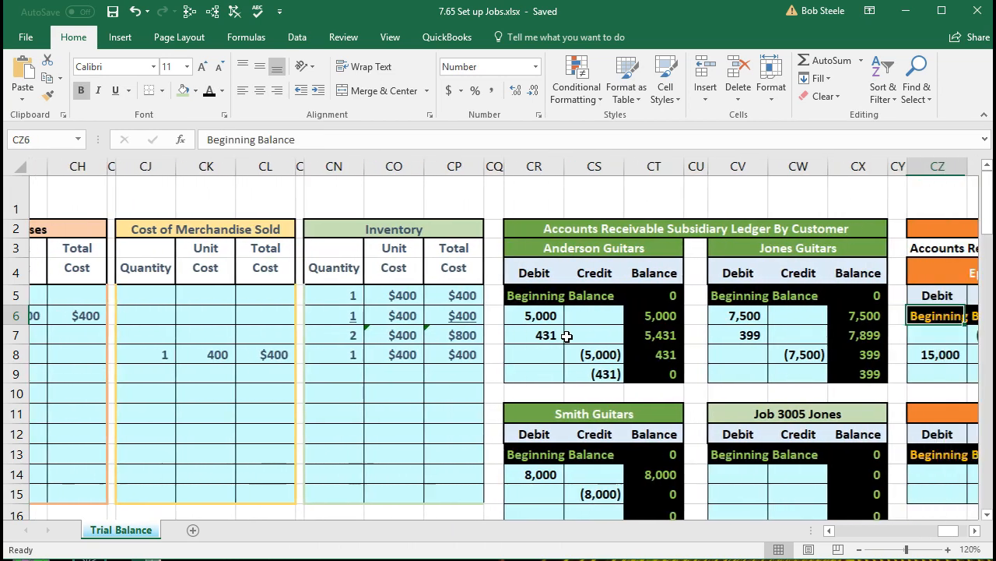
# Step: Inspect the formula for the total AR subsidiary ledger by customer in CX40 without changing it
pyautogui.scroll(-1, 566, 336)
pyautogui.scroll(-8, 567, 336)
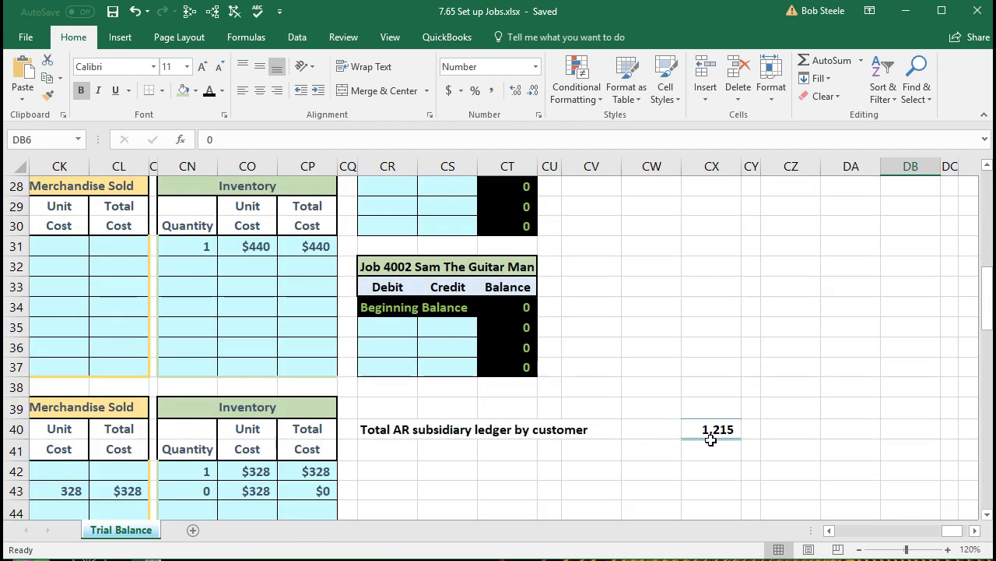
pyautogui.click(713, 430)
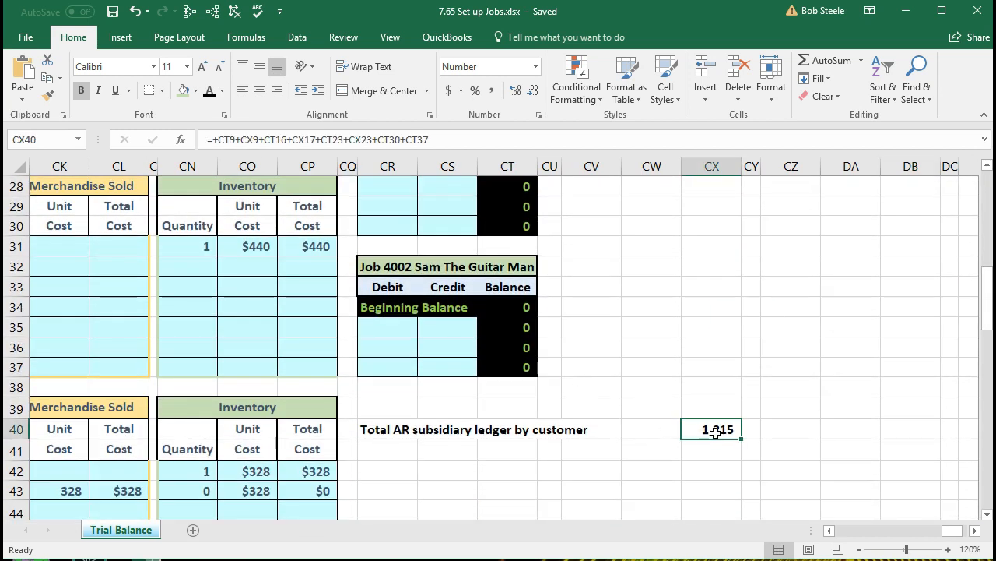
pyautogui.doubleClick(712, 429)
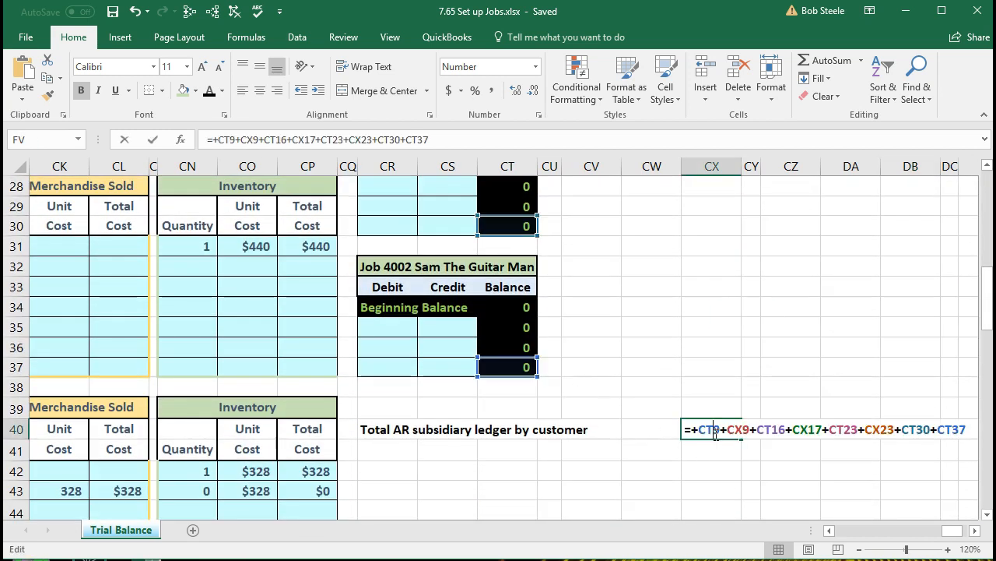
pyautogui.press('Return')
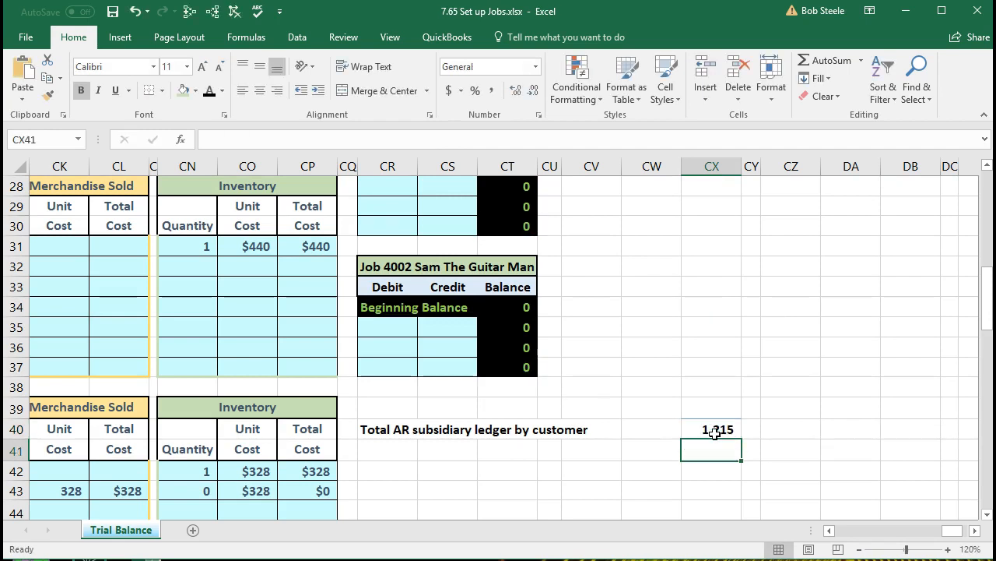
# Step: Examine the Jones Guitars subsidiary ledger and the Job 3005 Jones ledger beneath it
pyautogui.scroll(8, 714, 434)
pyautogui.scroll(2, 714, 433)
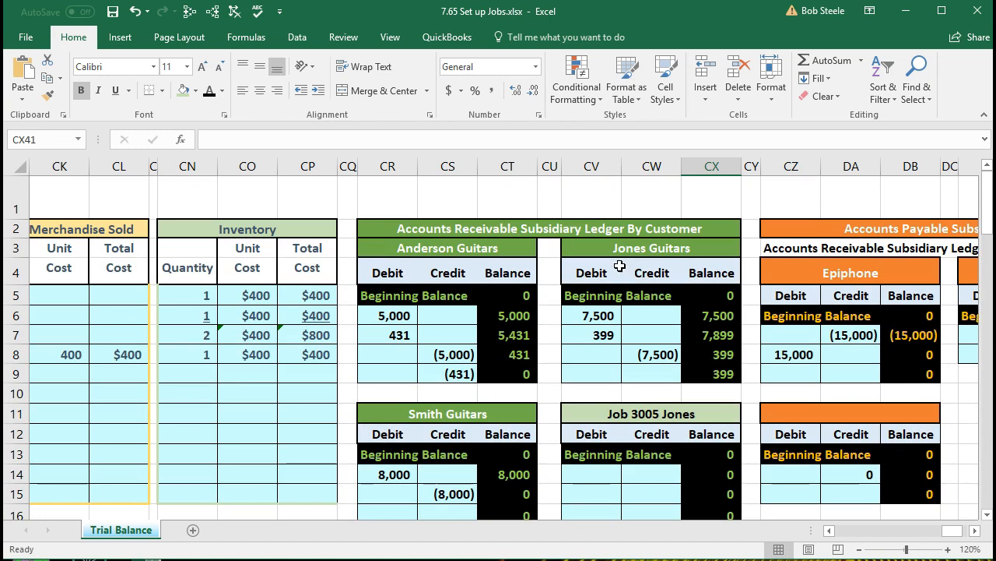
pyautogui.moveTo(592, 248); pyautogui.dragTo(698, 362)
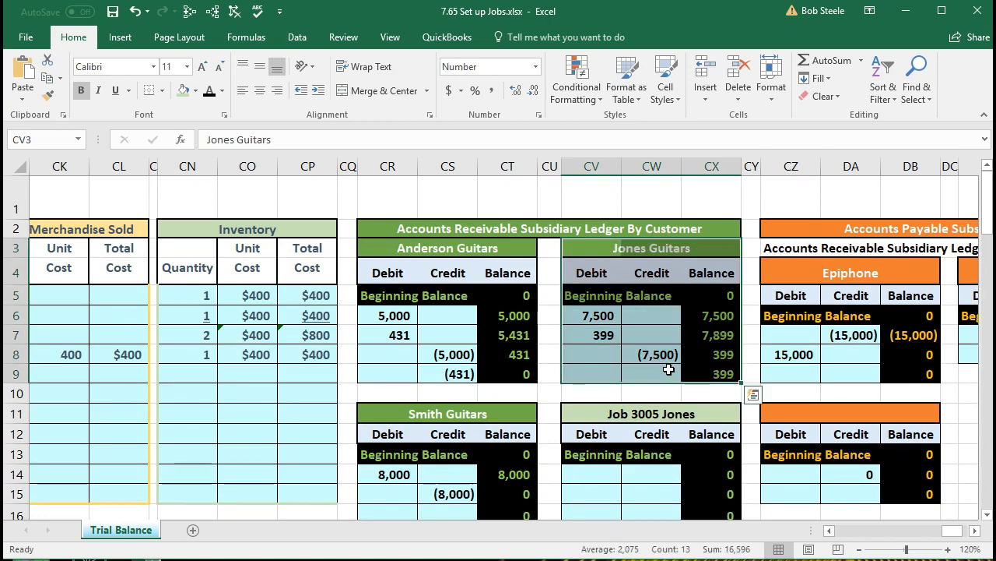
pyautogui.click(591, 362)
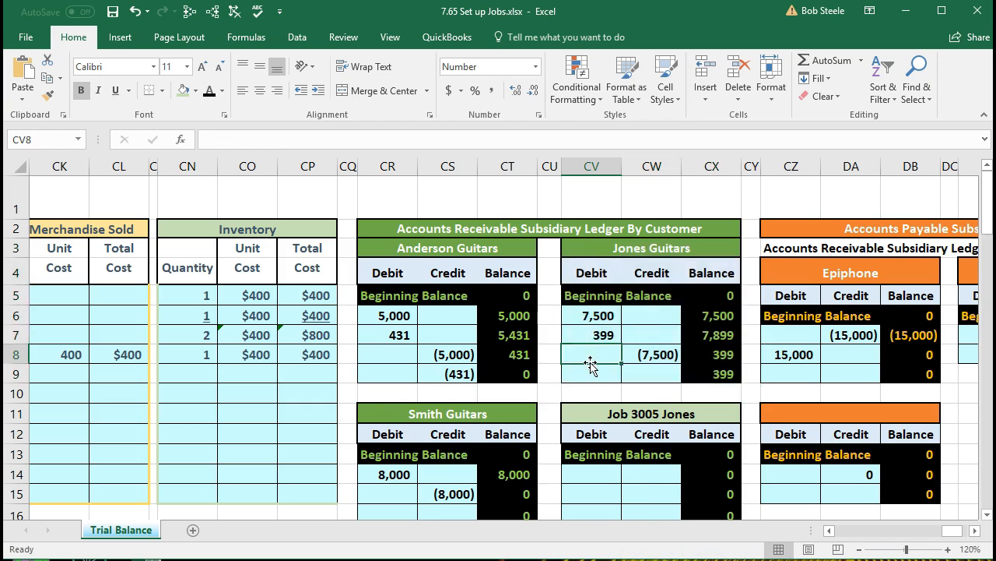
pyautogui.scroll(-1, 592, 364)
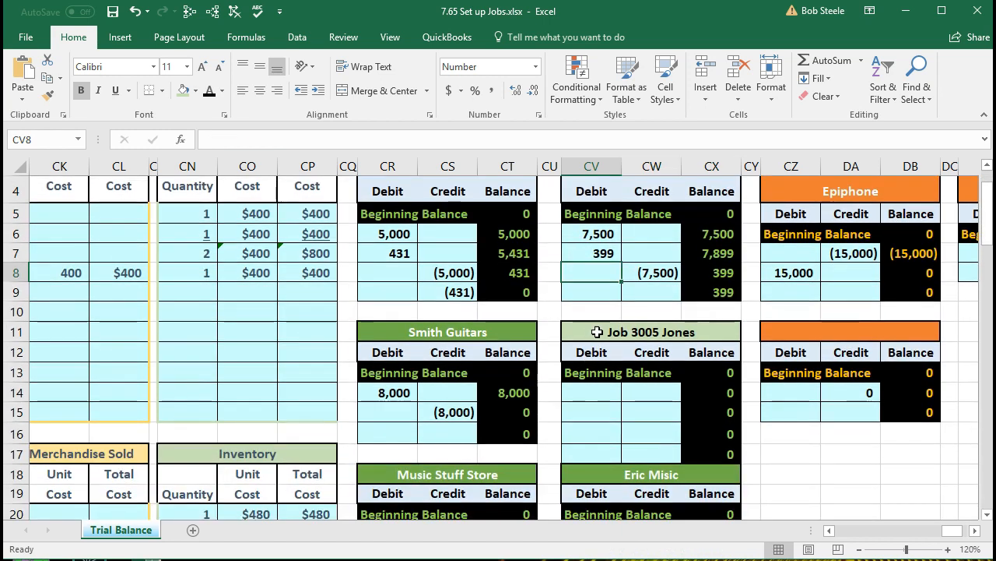
pyautogui.moveTo(589, 331); pyautogui.dragTo(702, 452)
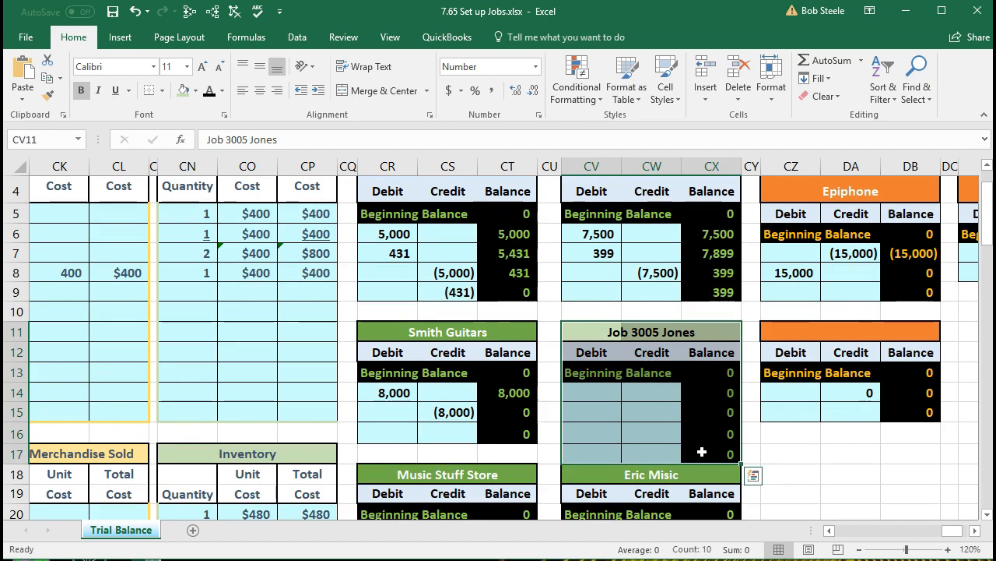
pyautogui.click(662, 430)
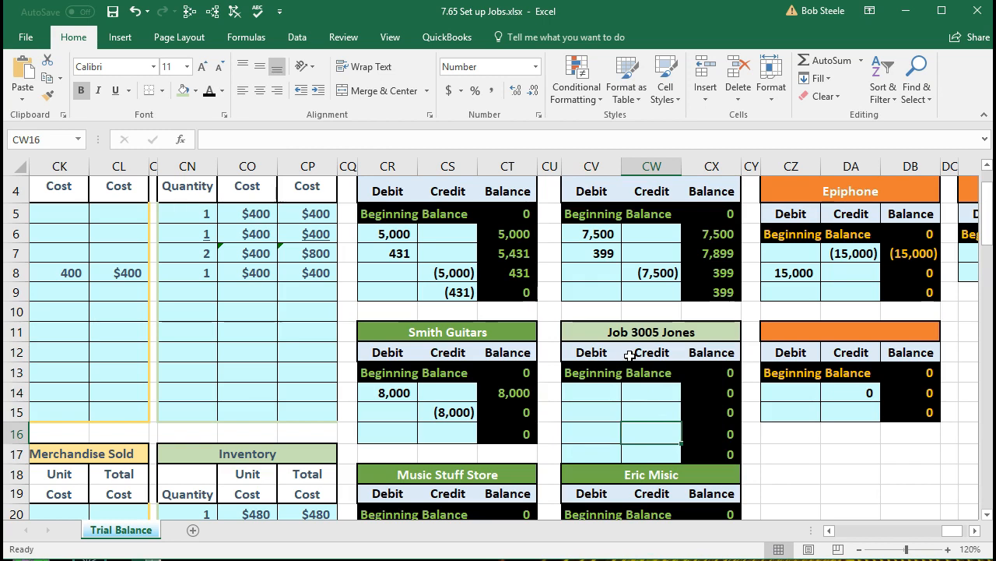
pyautogui.scroll(1, 629, 355)
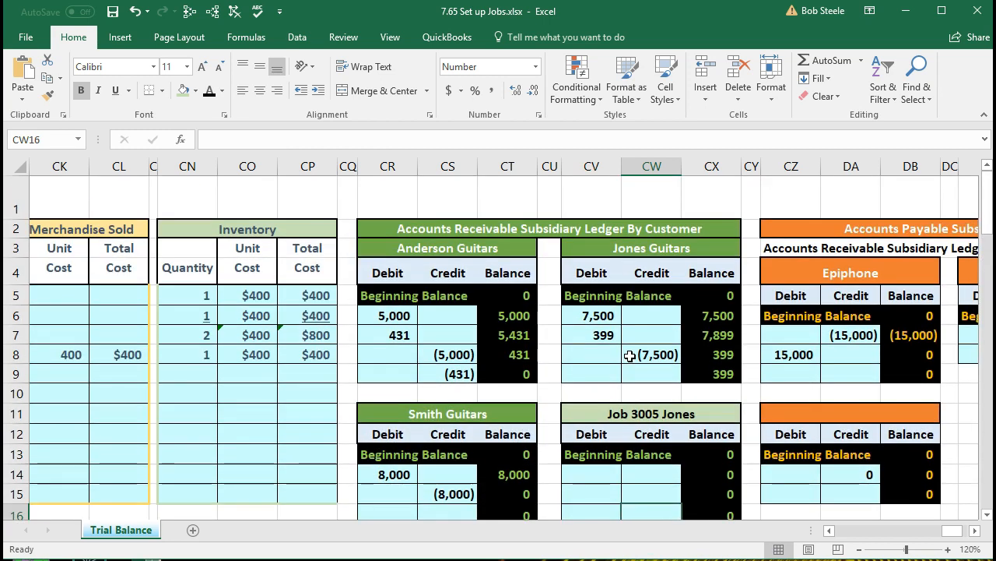
pyautogui.scroll(-1, 629, 355)
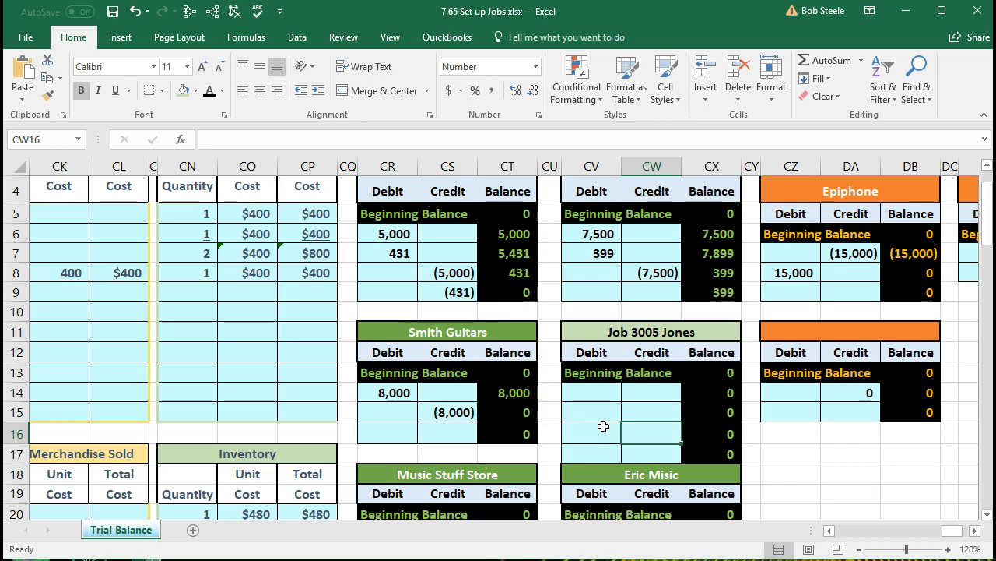
pyautogui.click(579, 414)
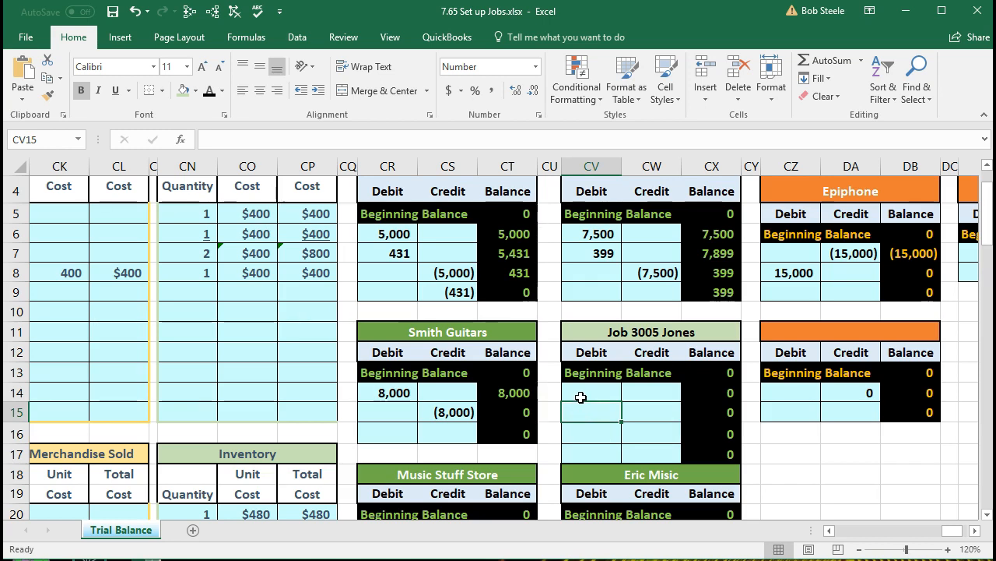
# Step: Review the Sam The Guitar Man customer ledger and its Job 4002 ledger
pyautogui.scroll(-1, 581, 397)
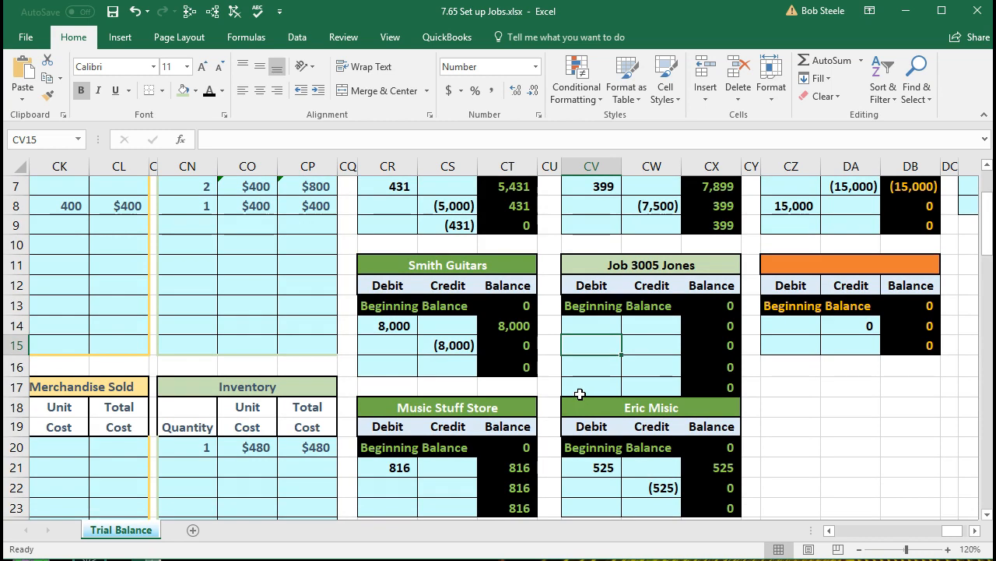
pyautogui.scroll(-2, 581, 398)
pyautogui.scroll(-3, 578, 392)
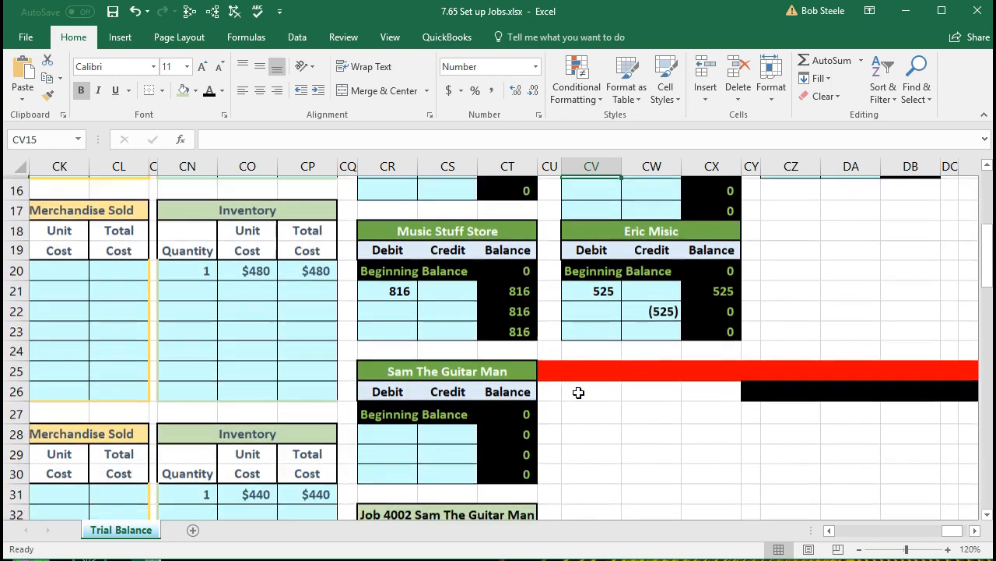
pyautogui.click(463, 290)
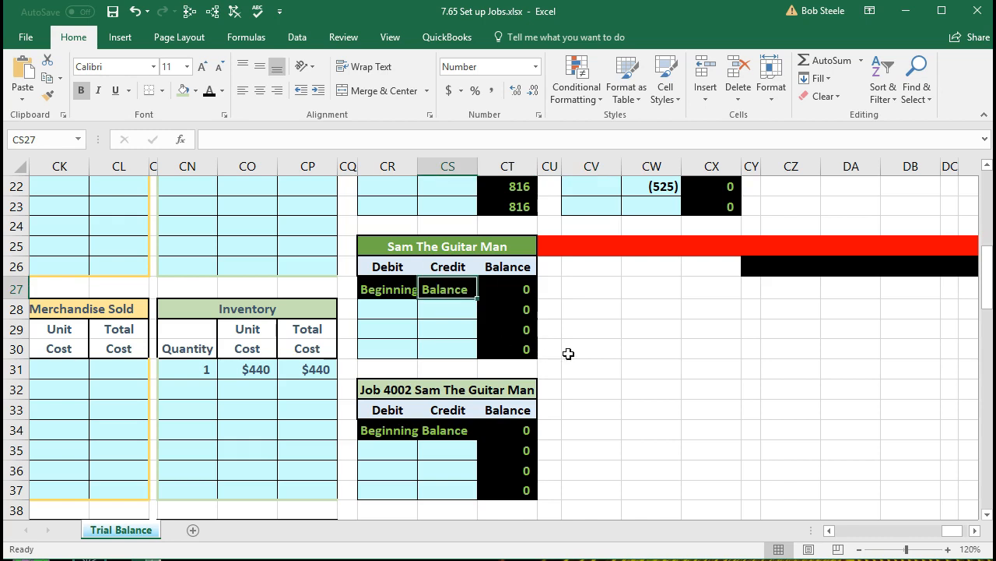
pyautogui.scroll(-1, 569, 352)
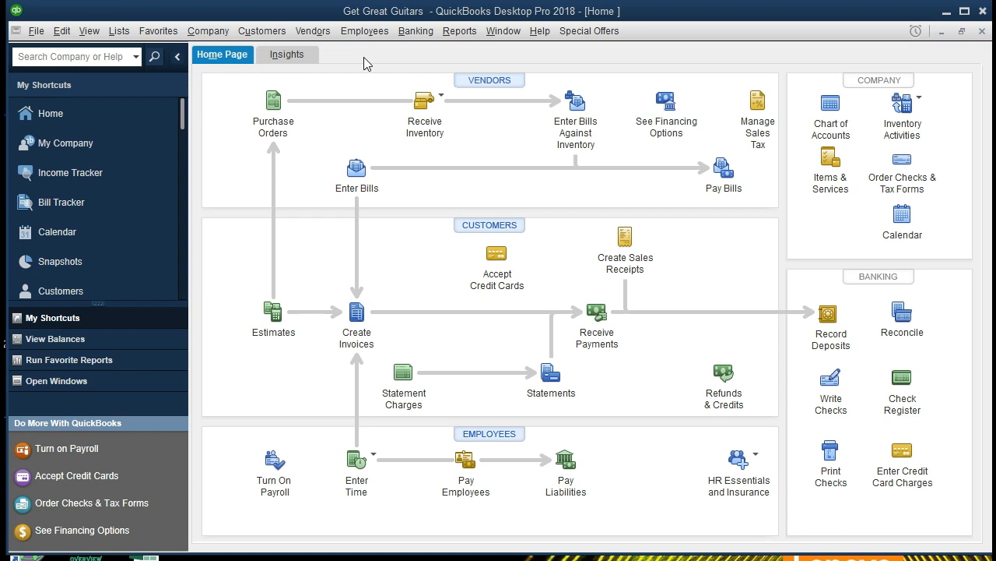
pyautogui.click(37, 32)
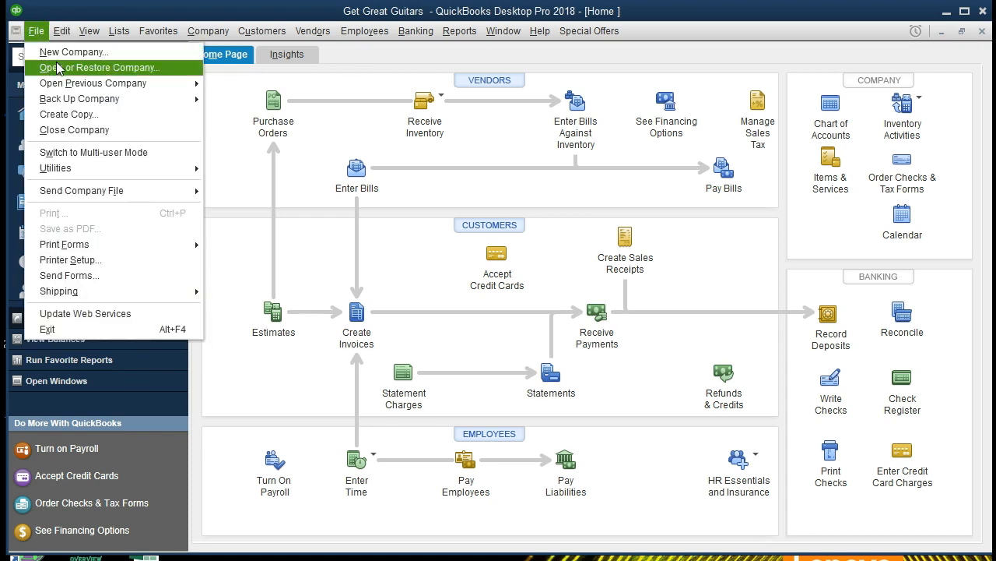
pyautogui.click(243, 208)
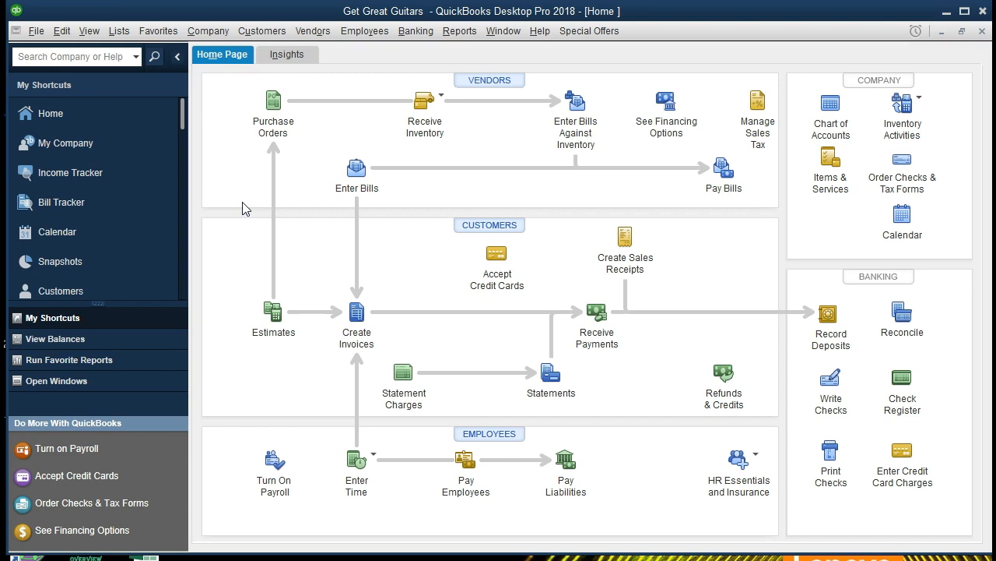
pyautogui.click(208, 35)
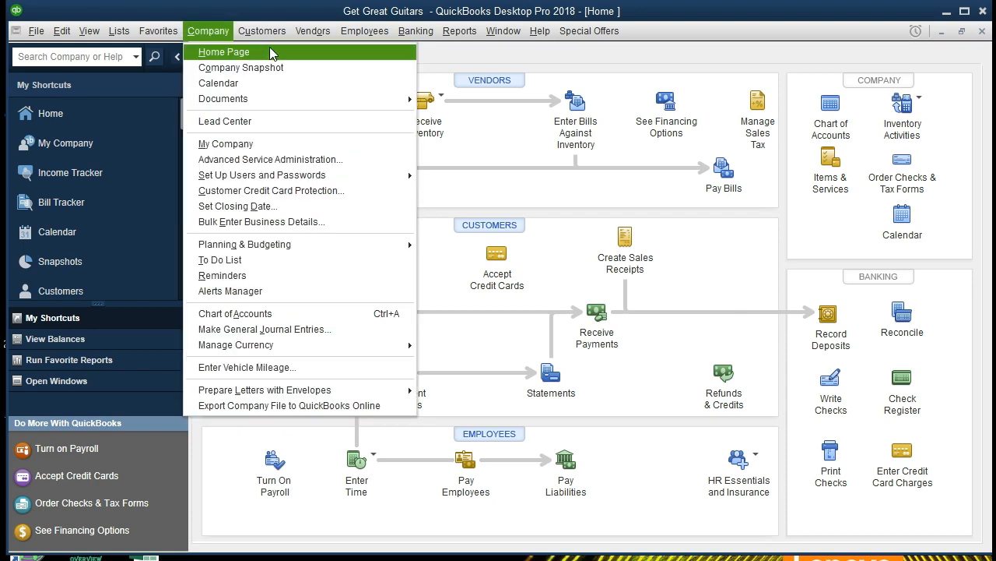
# Step: Show the list of open windows in QuickBooks and bring up the Profit & Loss report
pyautogui.moveTo(121, 35)
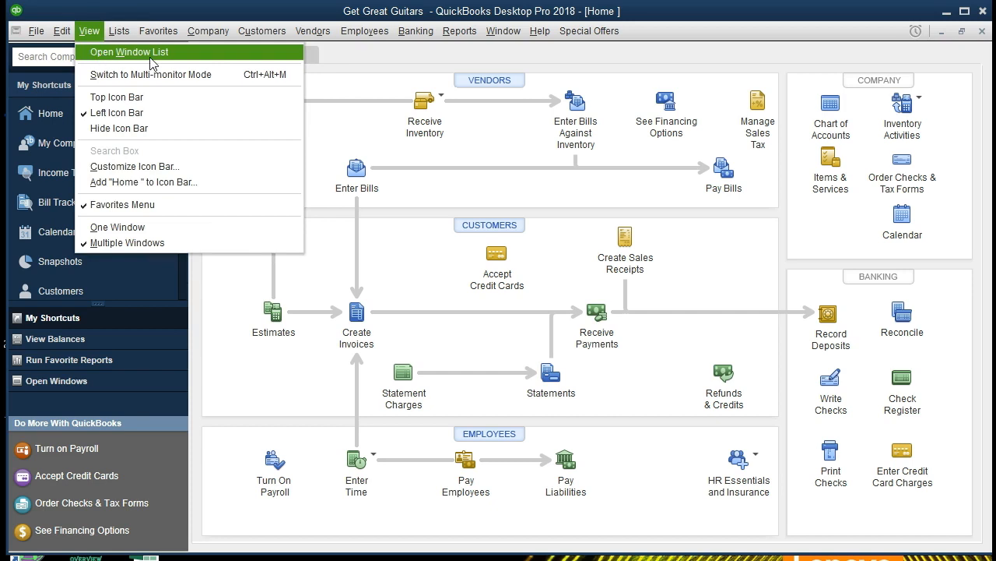
pyautogui.click(181, 52)
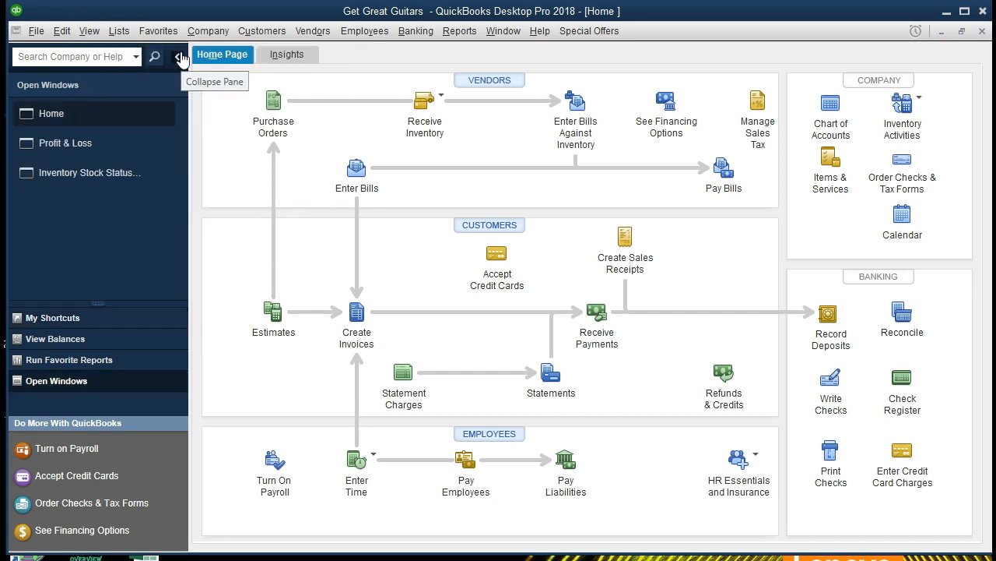
pyautogui.click(84, 145)
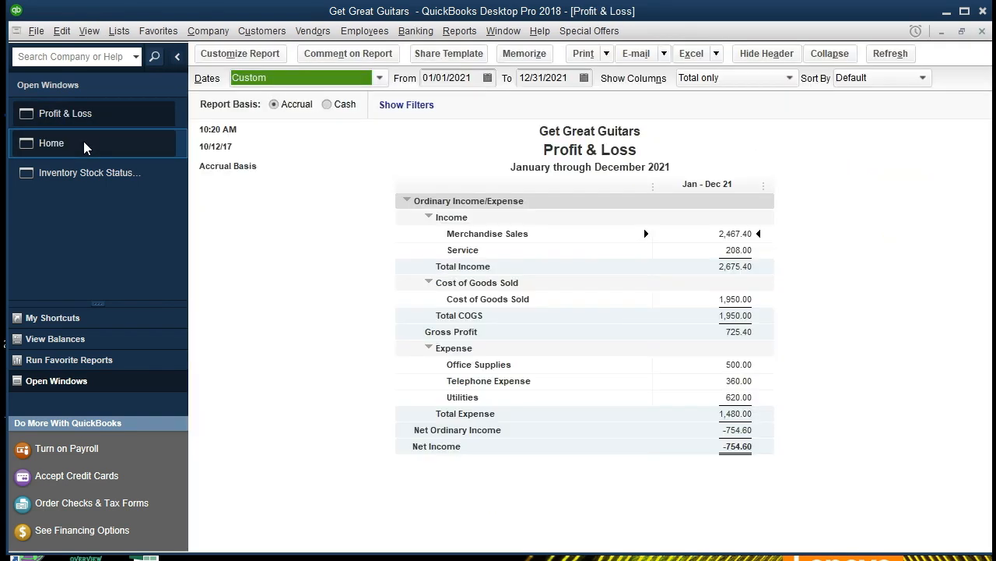
# Step: Close the Profit & Loss and Inventory Stock Status by Item reports, leaving only the home page open
pyautogui.click(982, 31)
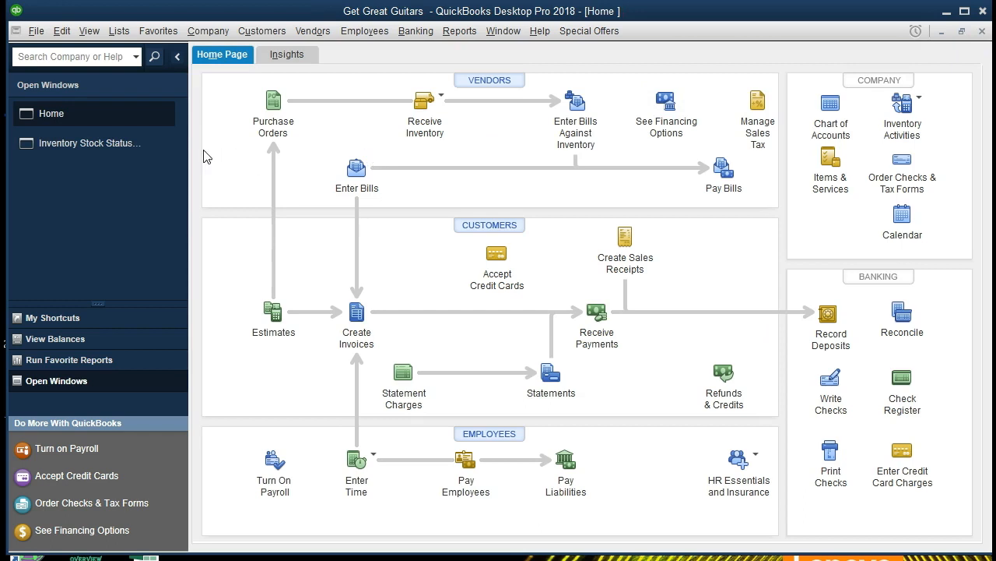
pyautogui.click(89, 143)
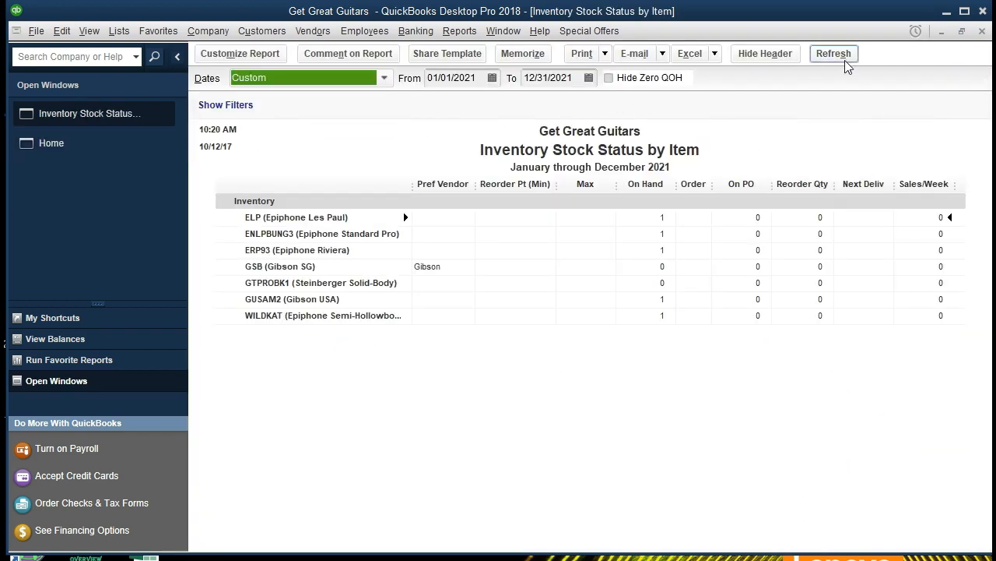
pyautogui.click(982, 31)
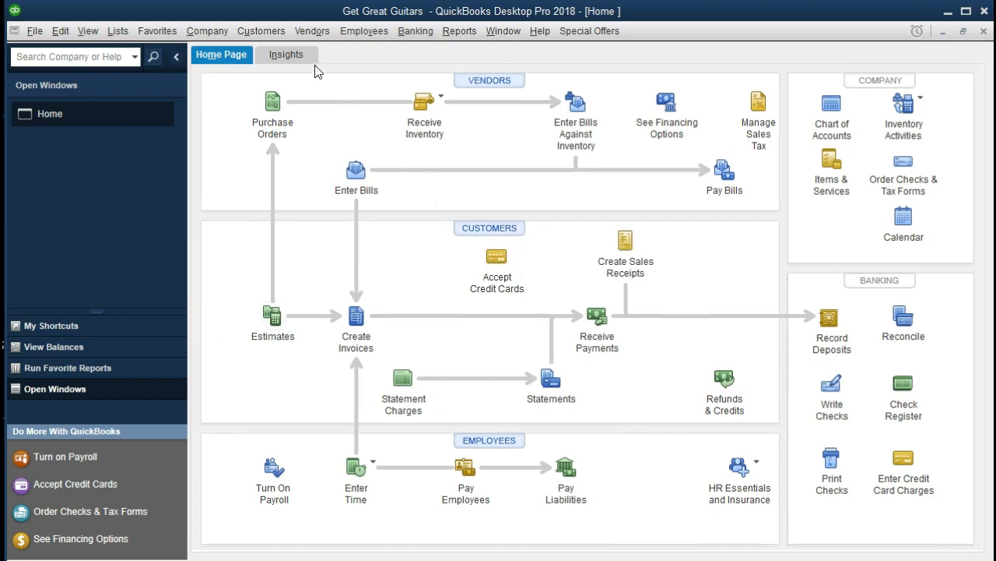
# Step: Open the Customer Center and start a new job for the customer Jones Guitars
pyautogui.click(262, 32)
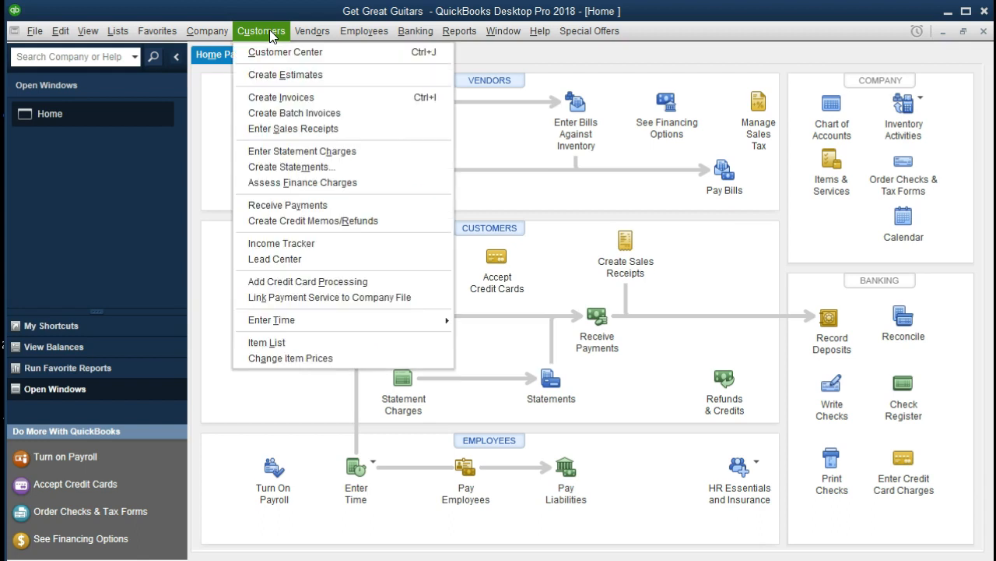
pyautogui.click(340, 50)
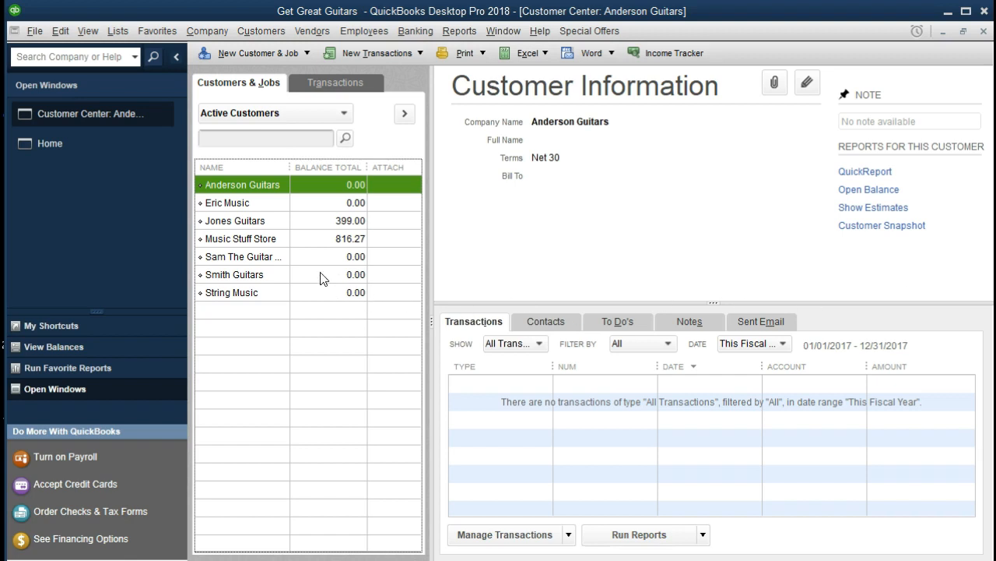
pyautogui.click(267, 222)
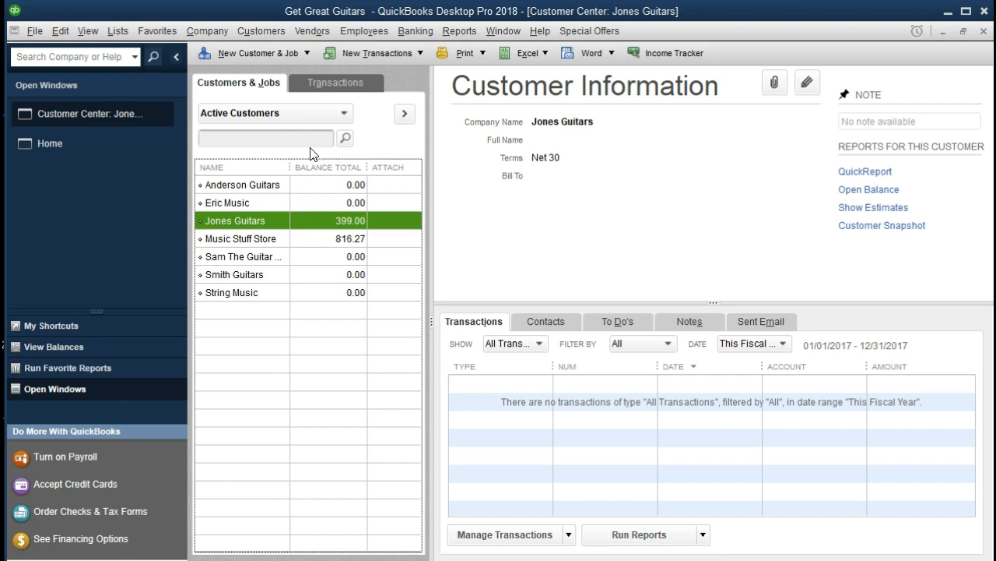
pyautogui.click(307, 53)
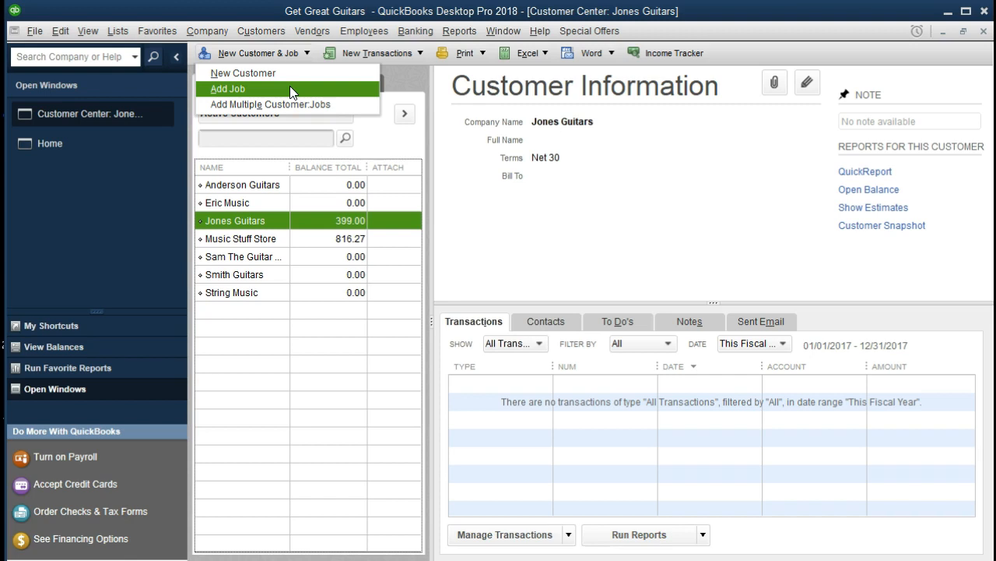
pyautogui.click(290, 88)
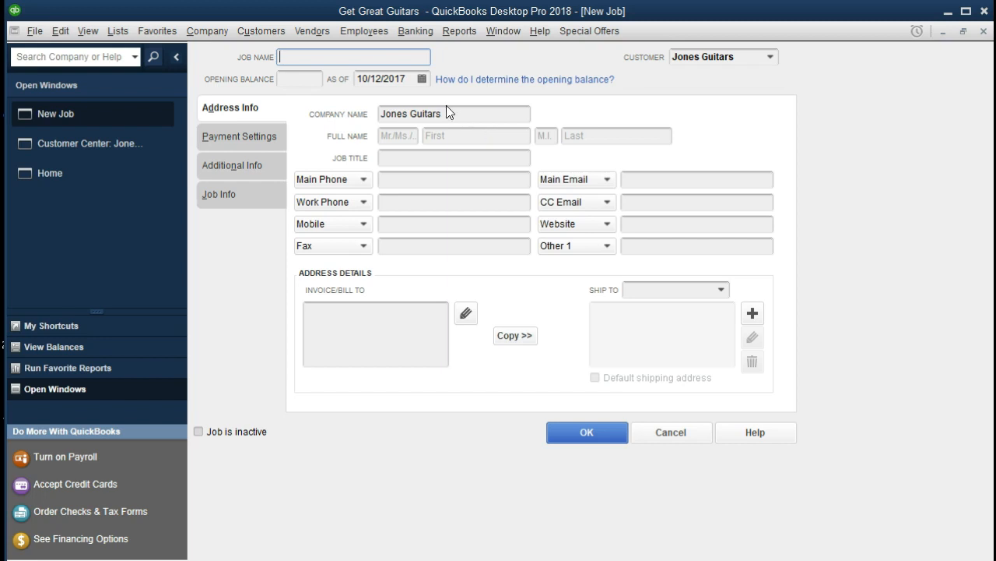
# Step: Name the Jones Guitars job 3005, go through its customer, date and address fields, and save it
pyautogui.write('3005')
pyautogui.press('Tab')
pyautogui.press('Tab')
pyautogui.press('Tab')
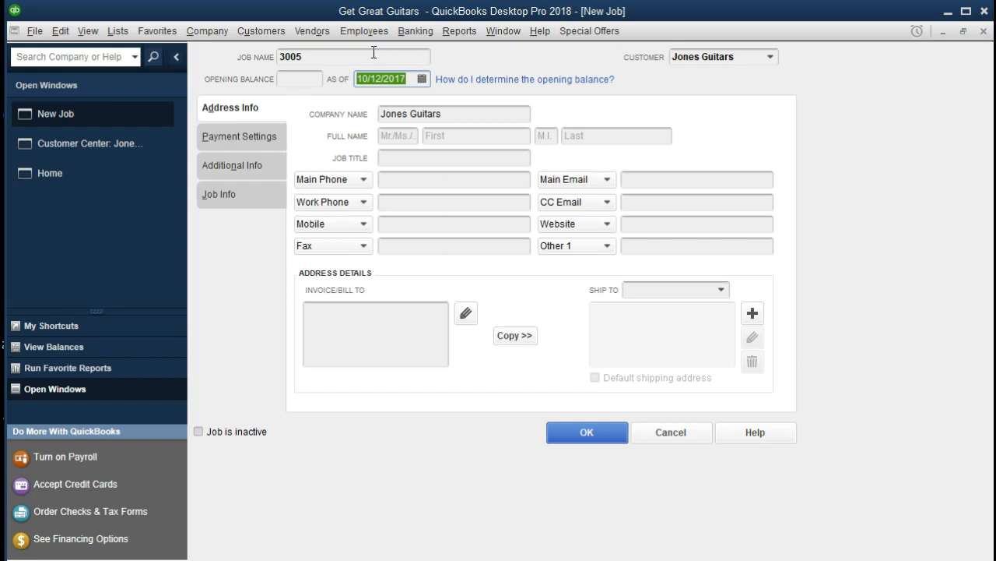
pyautogui.press('Tab')
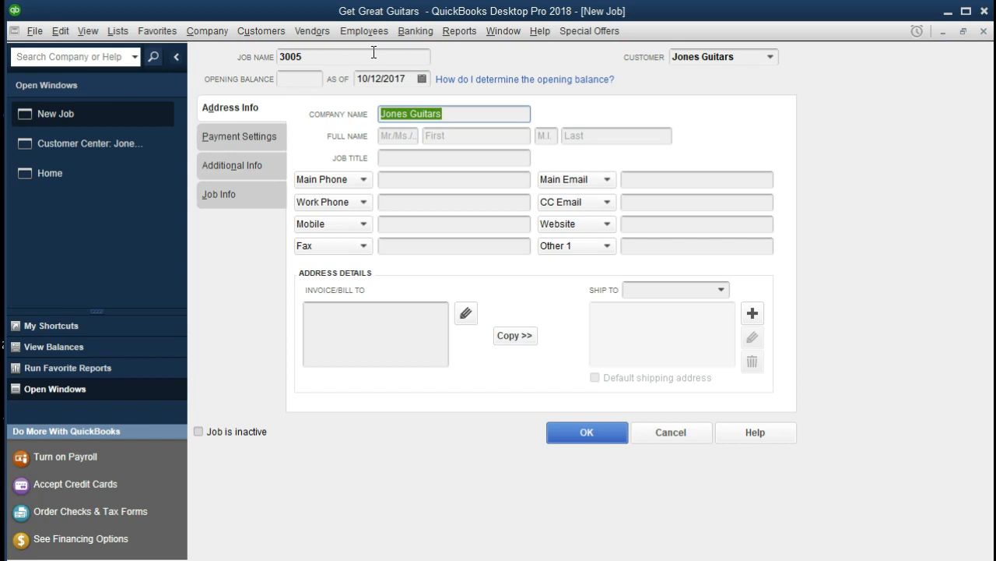
pyautogui.press('Tab')
pyautogui.press('Tab')
pyautogui.press('Tab')
pyautogui.press('Tab')
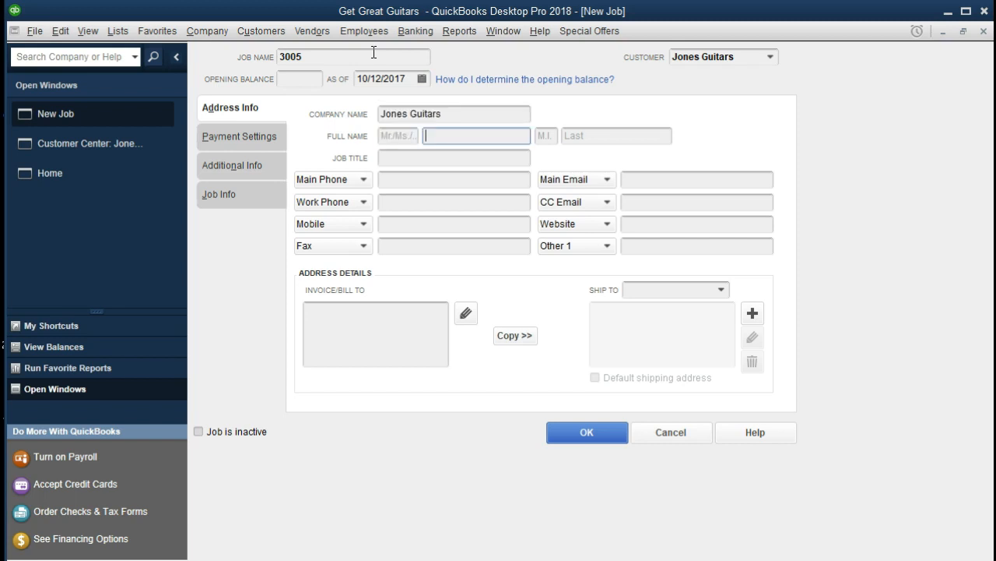
pyautogui.press('Tab')
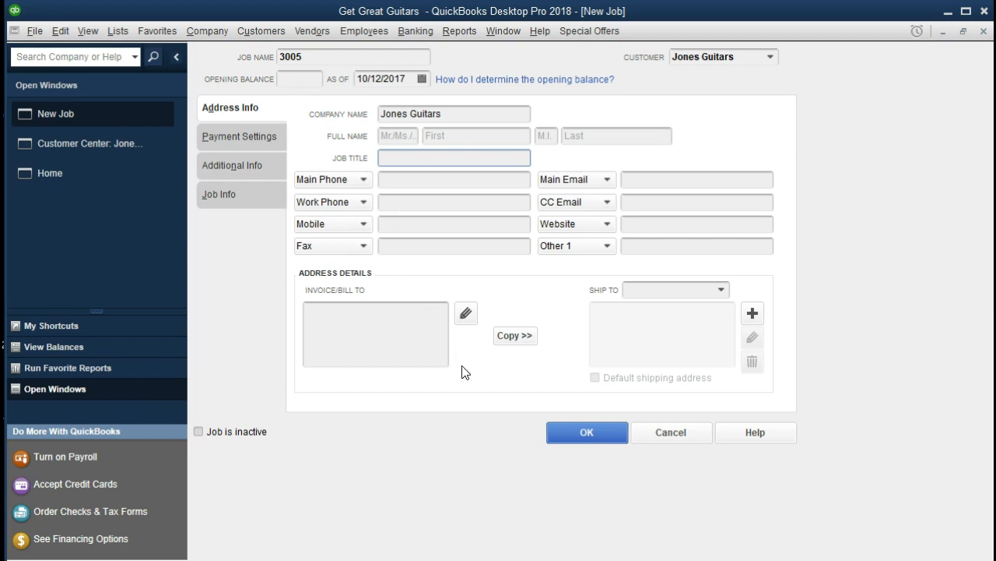
pyautogui.click(569, 440)
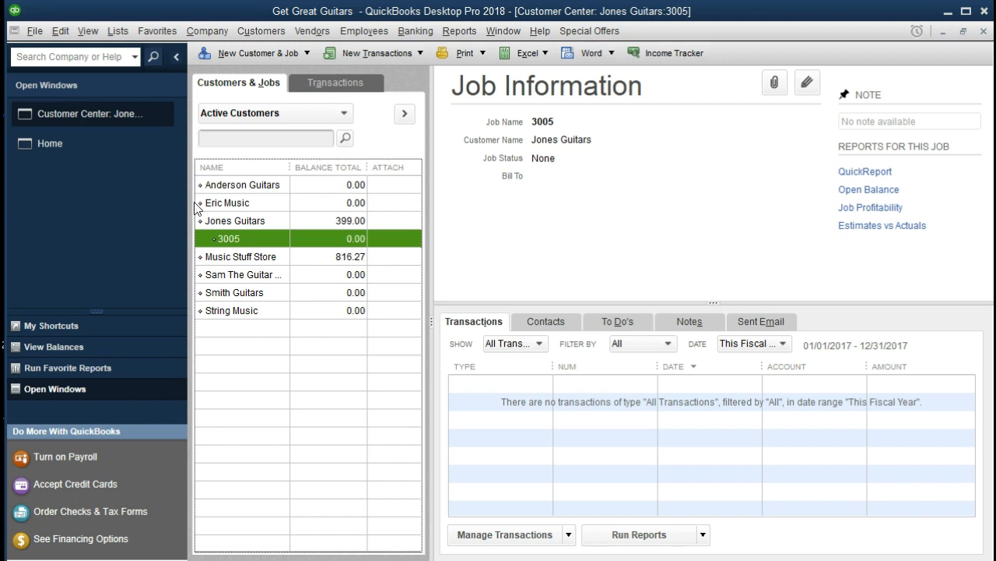
# Step: Start an invoice assigned to the Jones Guitars job 3005 and discard it without recording
pyautogui.click(89, 146)
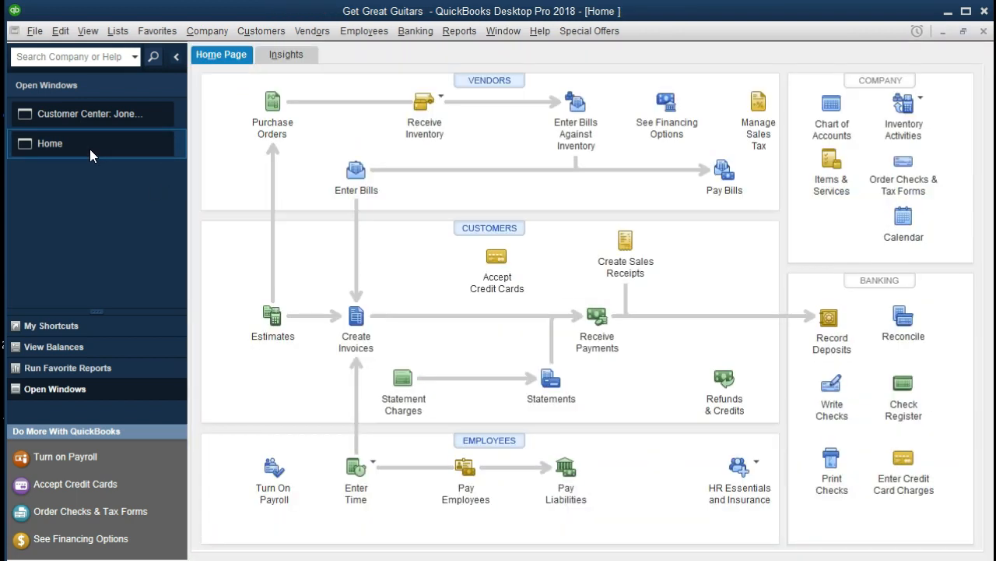
pyautogui.click(355, 320)
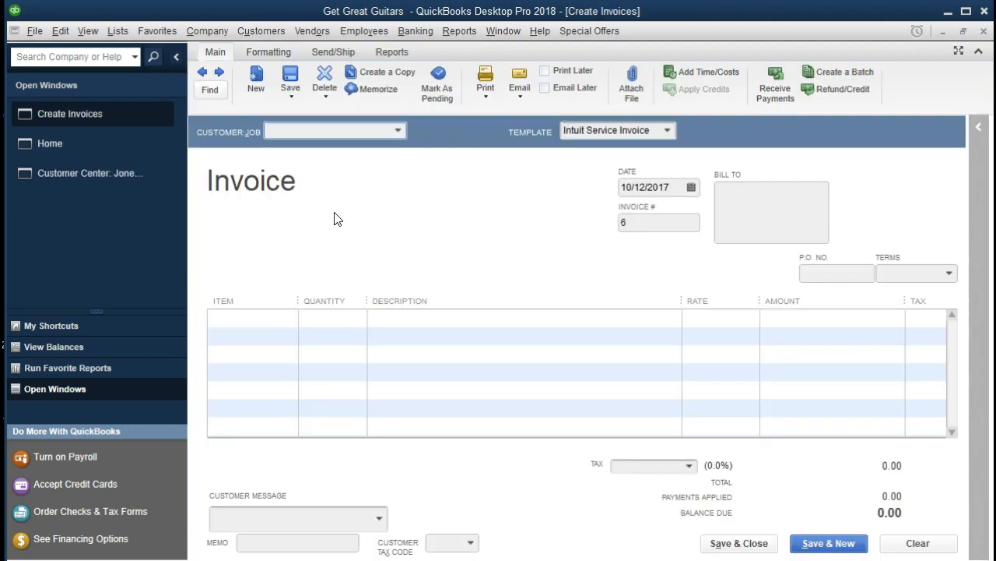
pyautogui.write('3005')
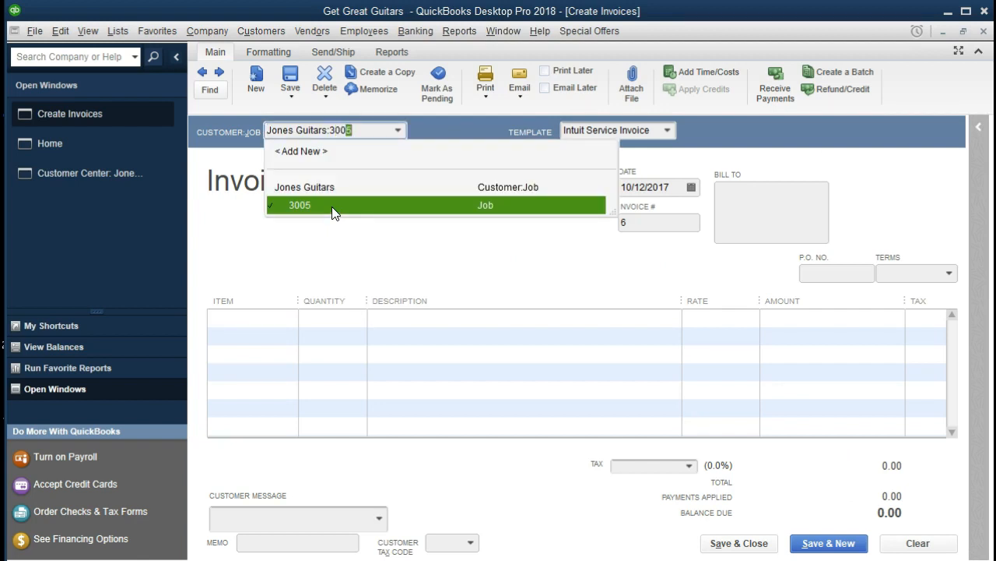
pyautogui.click(332, 204)
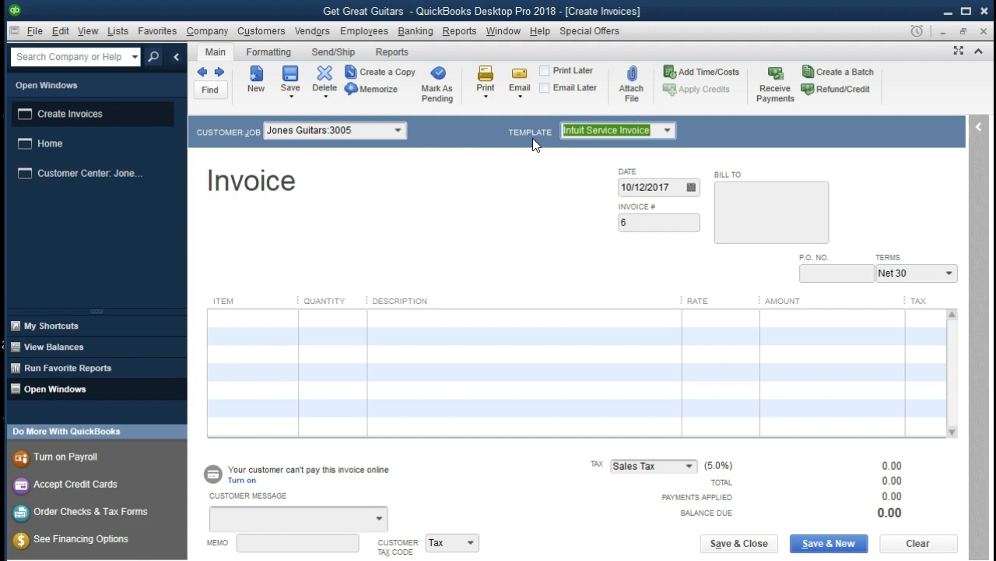
pyautogui.click(984, 31)
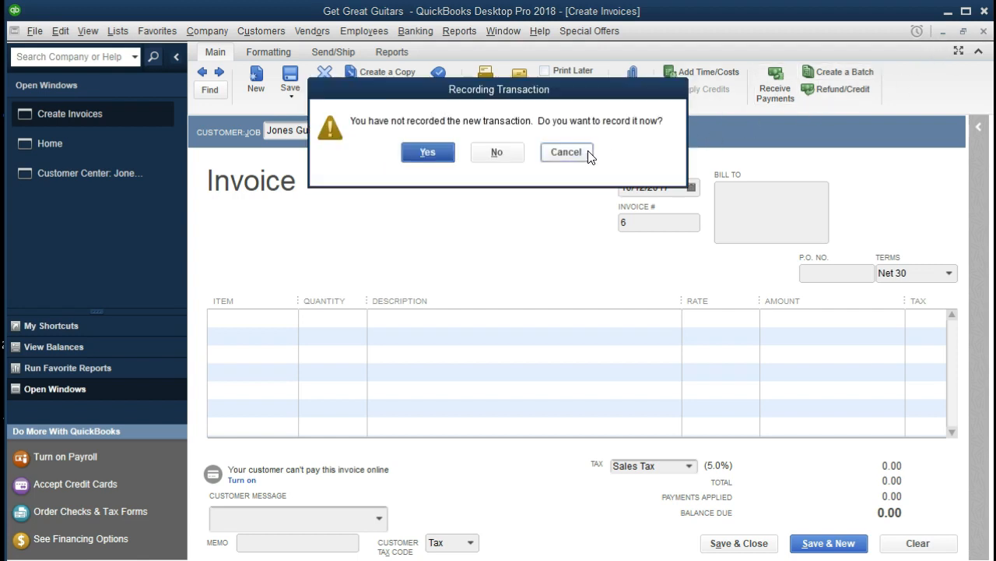
pyautogui.click(498, 152)
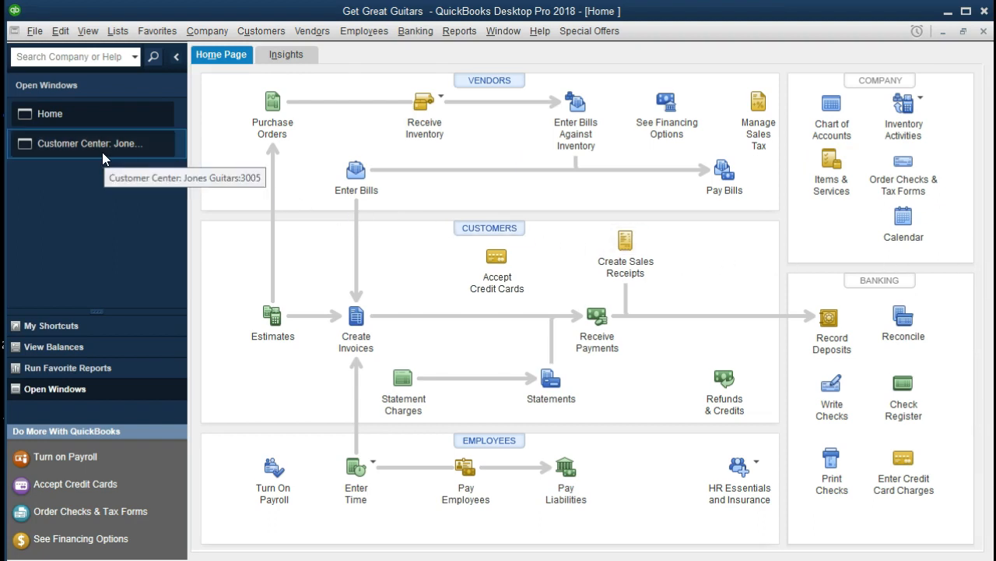
# Step: Return to the Customer Center, widen the customer name column, and add and save job 4002 under Sam The Guitar Man
pyautogui.click(84, 144)
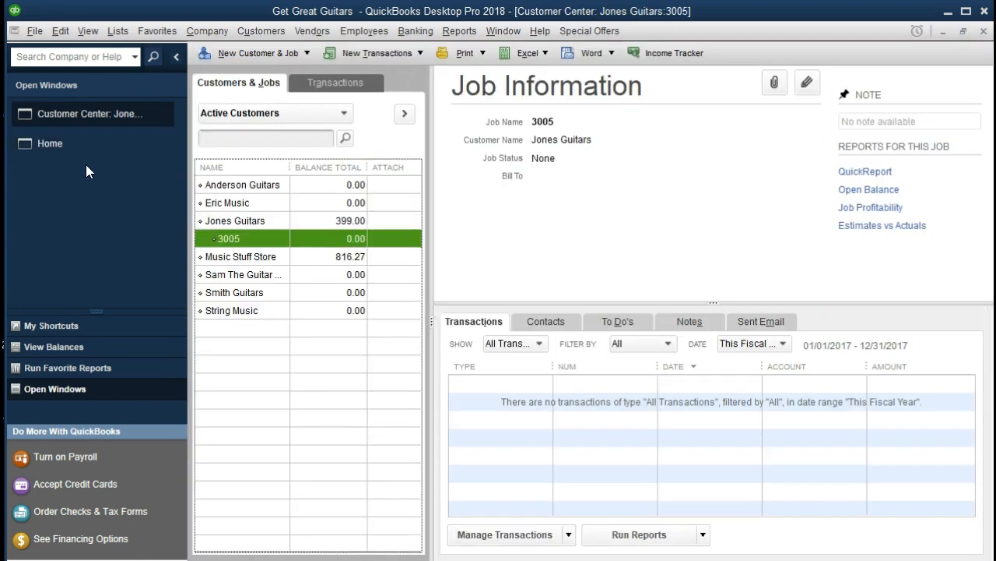
pyautogui.moveTo(291, 169); pyautogui.dragTo(315, 169)
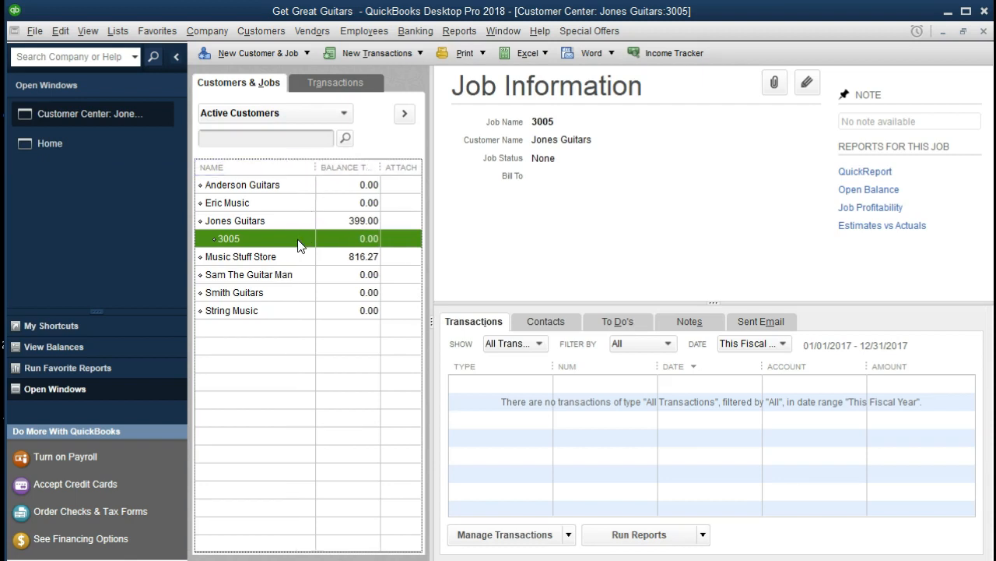
pyautogui.click(280, 275)
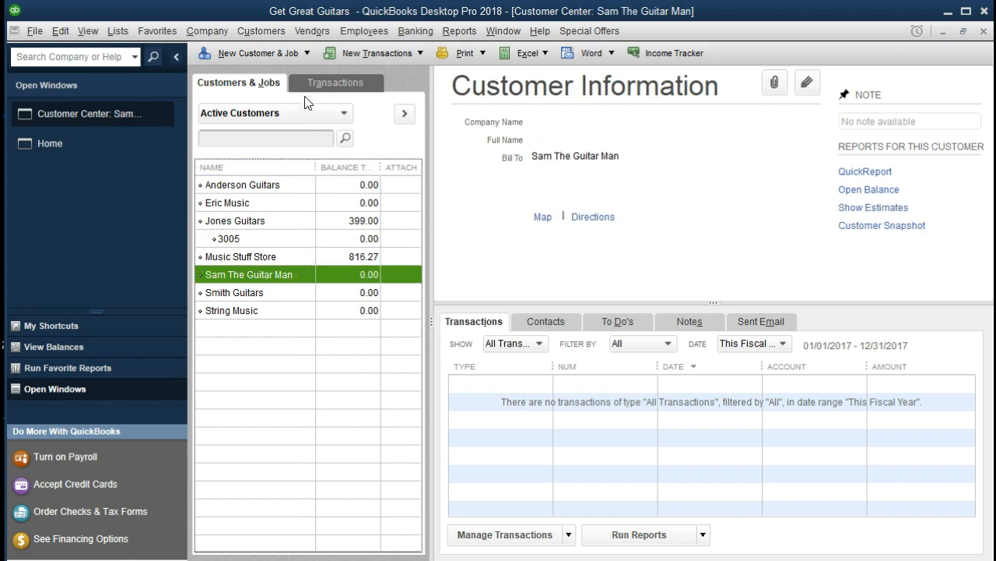
pyautogui.click(302, 54)
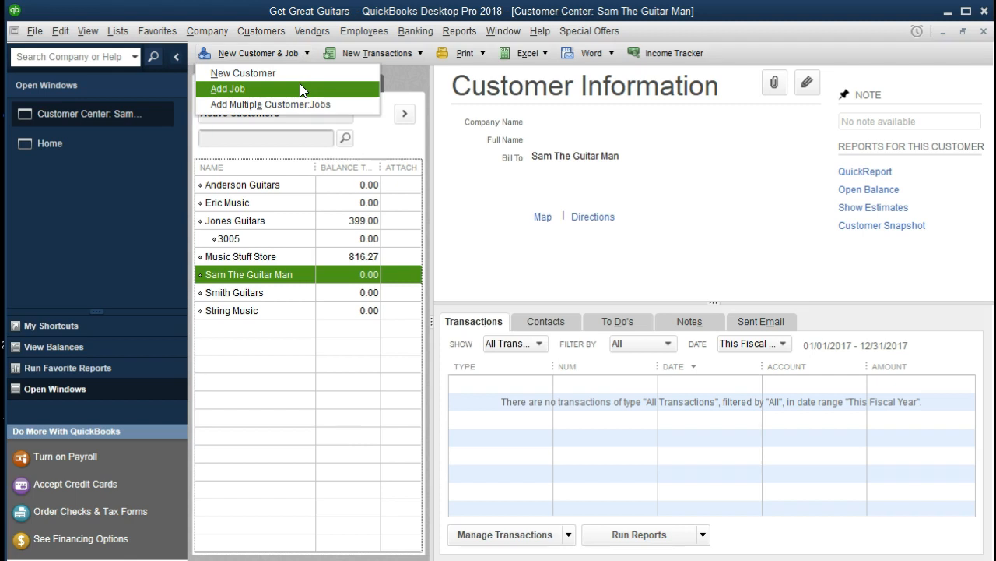
pyautogui.click(300, 87)
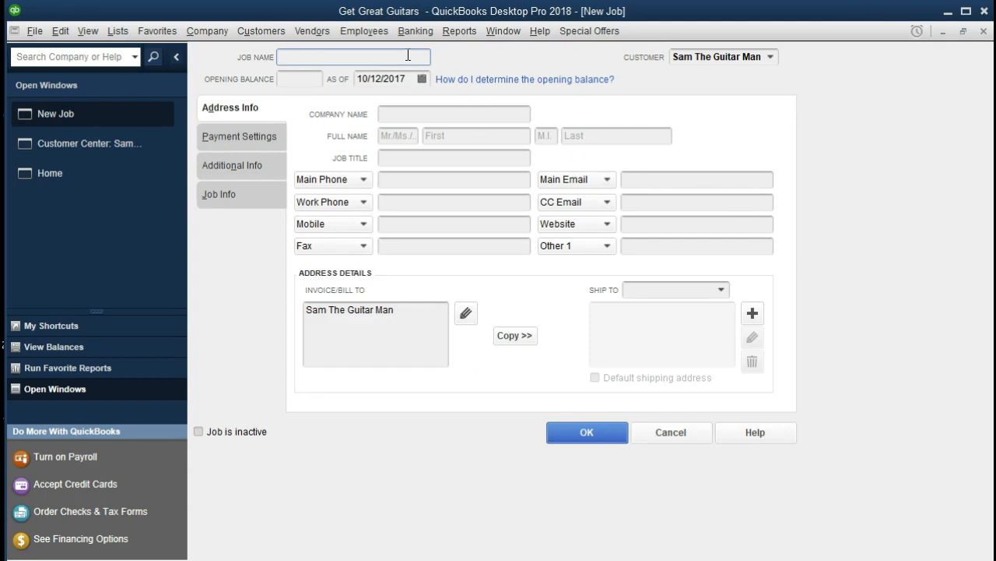
pyautogui.write('4002')
pyautogui.press('Tab')
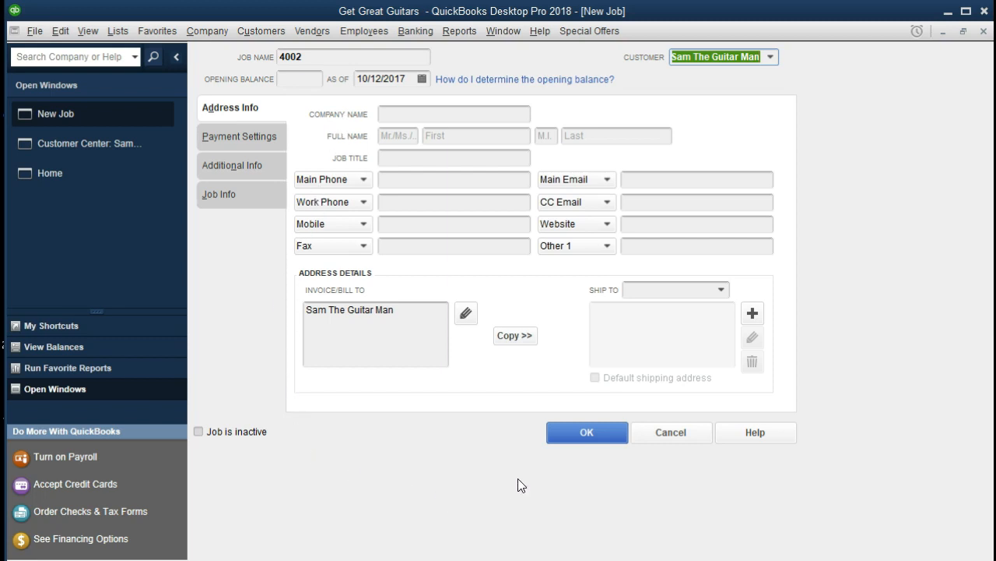
pyautogui.click(585, 433)
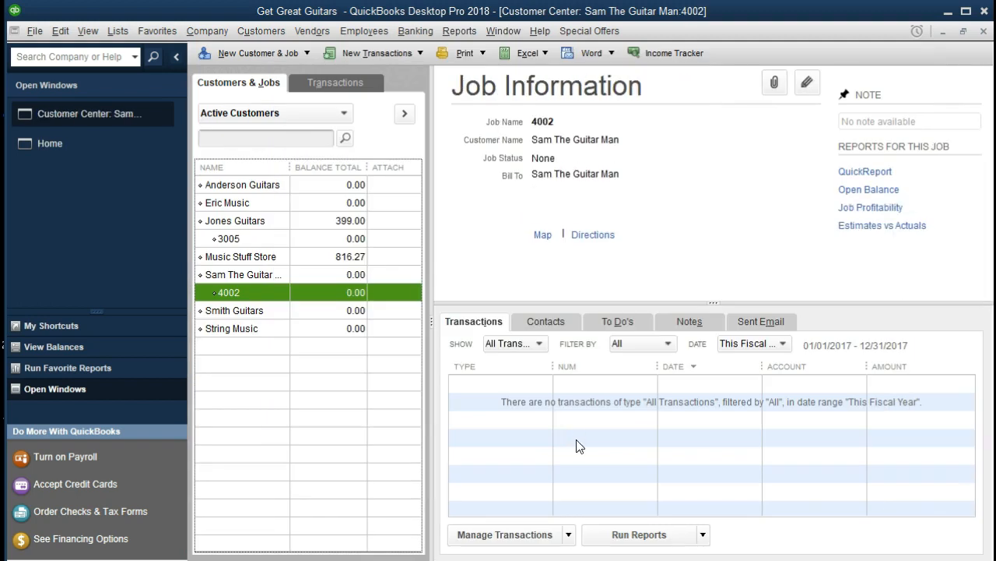